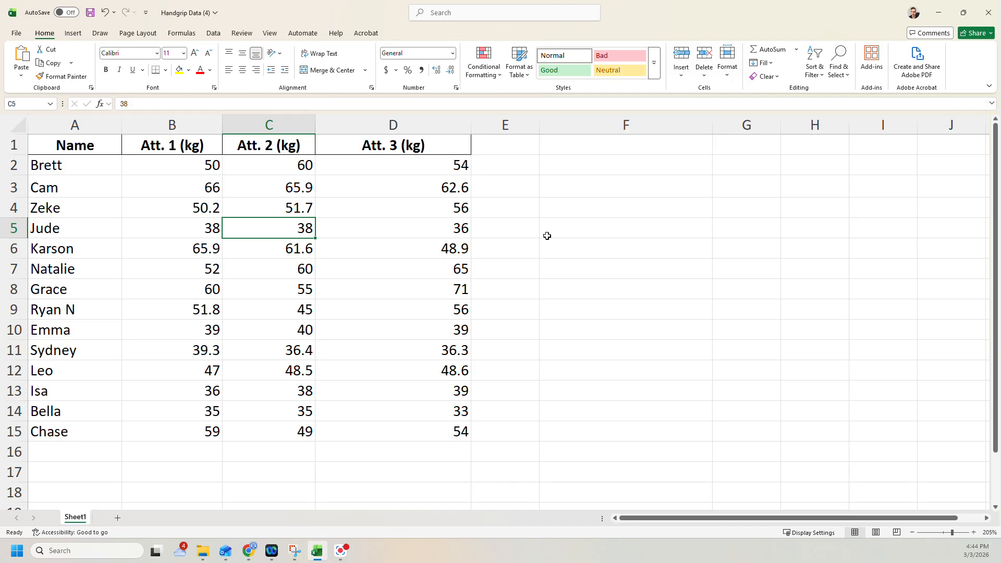
{"action": "left_click", "coordinate": [555, 186]}
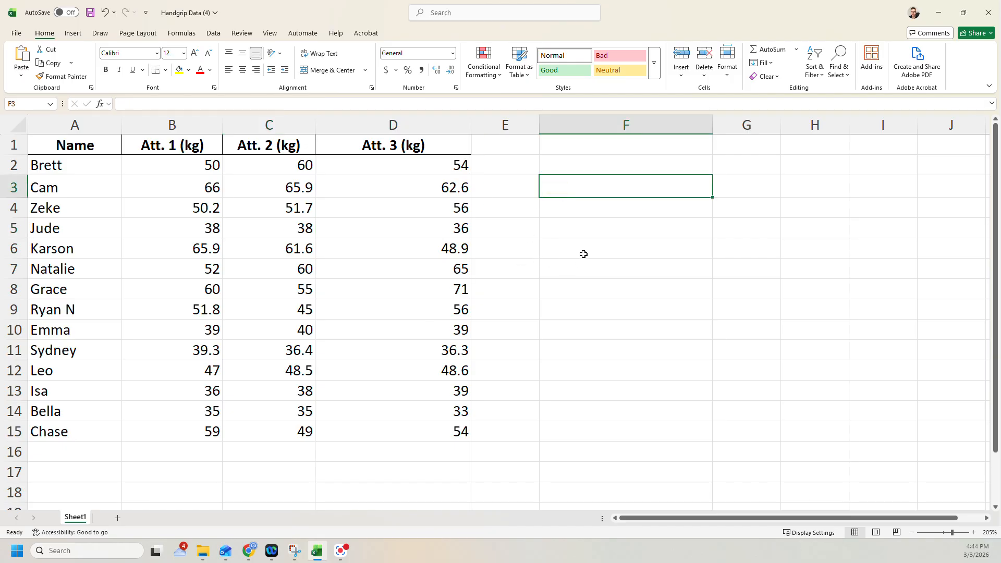
{"action": "left_click", "coordinate": [596, 224]}
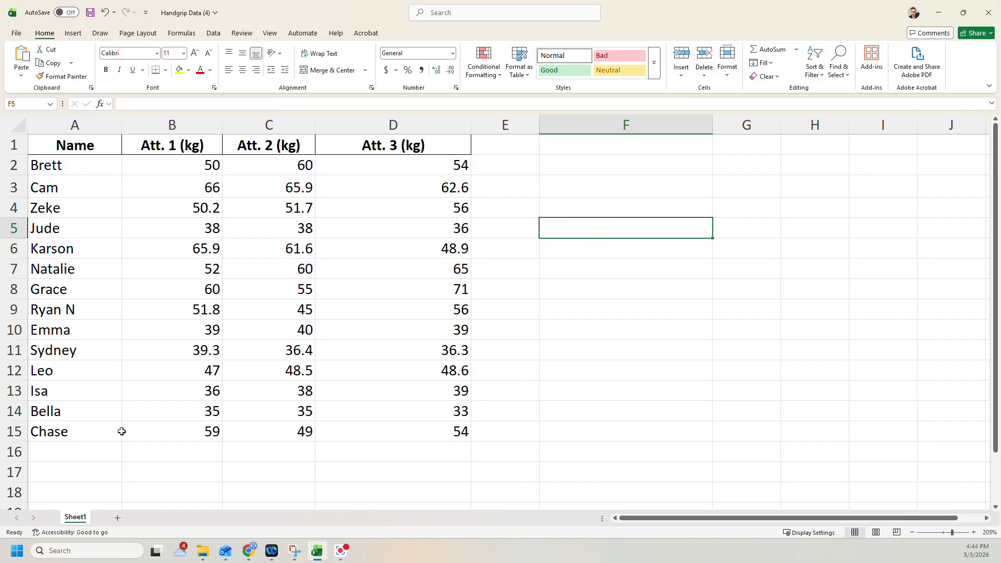
{"action": "left_click_drag", "start_coordinate": [189, 163], "coordinate": [425, 443]}
{"action": "left_click", "coordinate": [568, 390]}
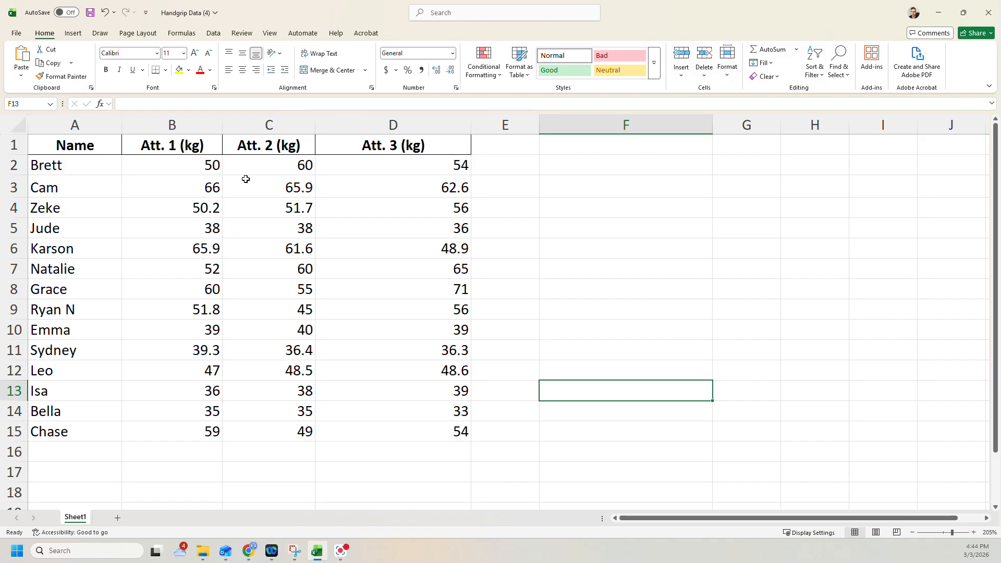
{"action": "scroll", "coordinate": [173, 385], "scroll_direction": "down", "scroll_amount": 1}
{"action": "scroll", "coordinate": [177, 400], "scroll_direction": "up", "scroll_amount": 1}
Calculate the mean of the first person's three attempts in F2 with =AVERAGE(B2:D2)
{"action": "left_click", "coordinate": [596, 172]}
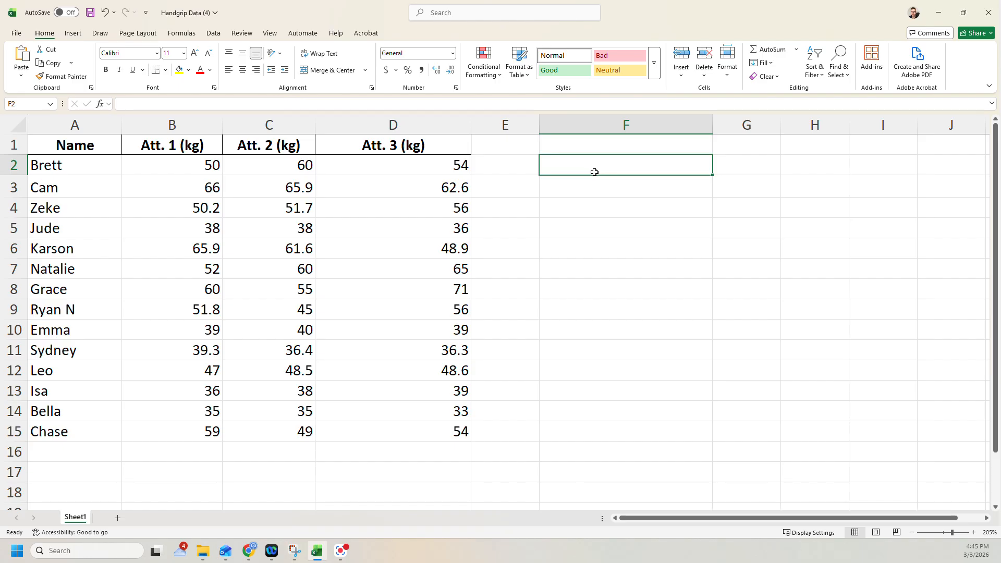
{"action": "left_click", "coordinate": [565, 184]}
{"action": "left_click", "coordinate": [569, 163]}
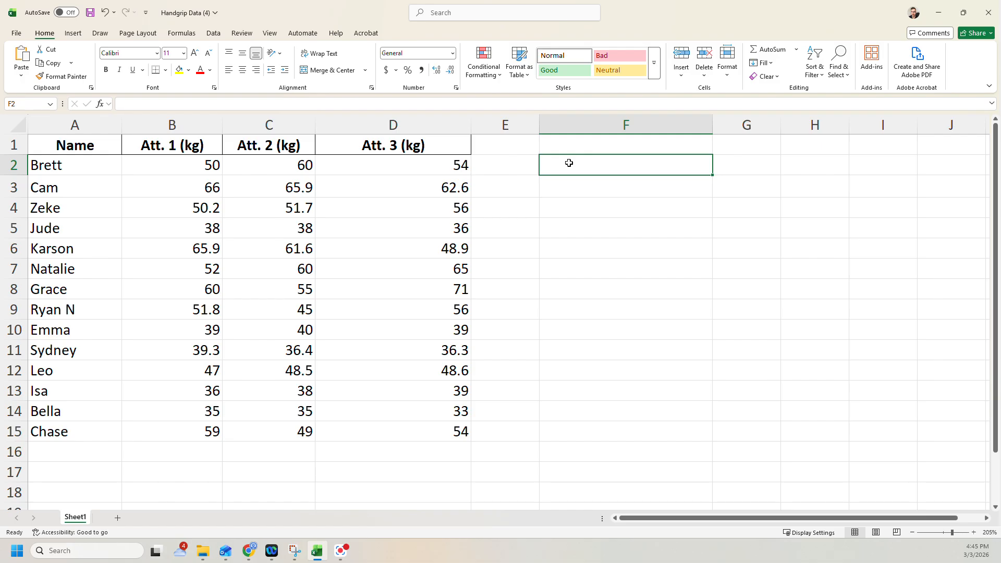
{"action": "type", "text": "="}
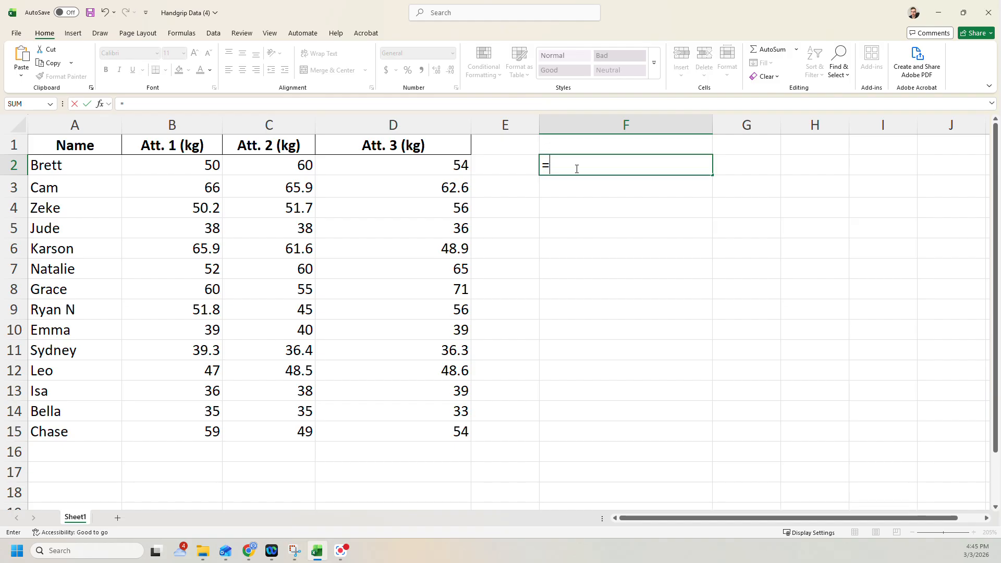
{"action": "type", "text": "average"}
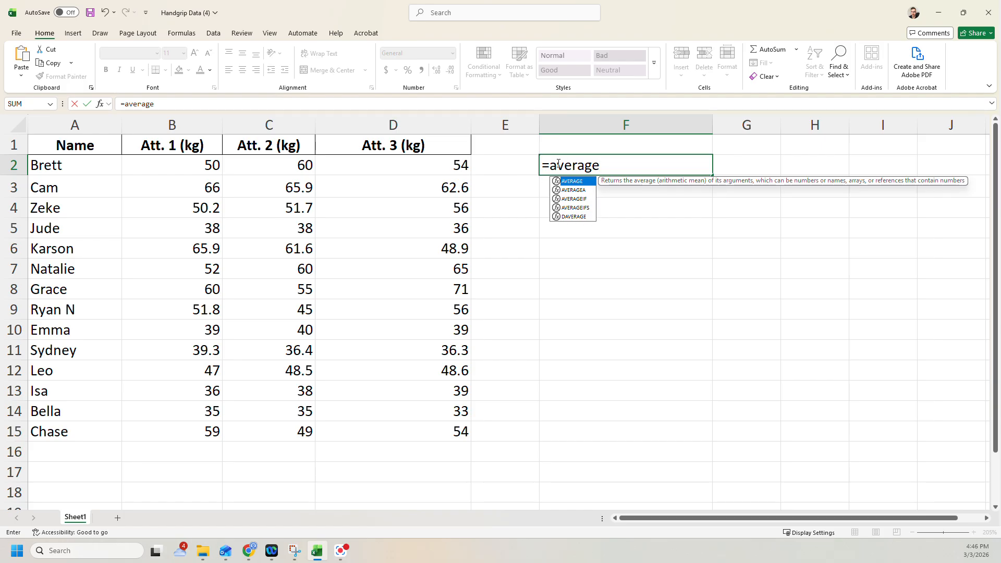
{"action": "left_click", "coordinate": [574, 189]}
{"action": "left_click", "coordinate": [575, 182]}
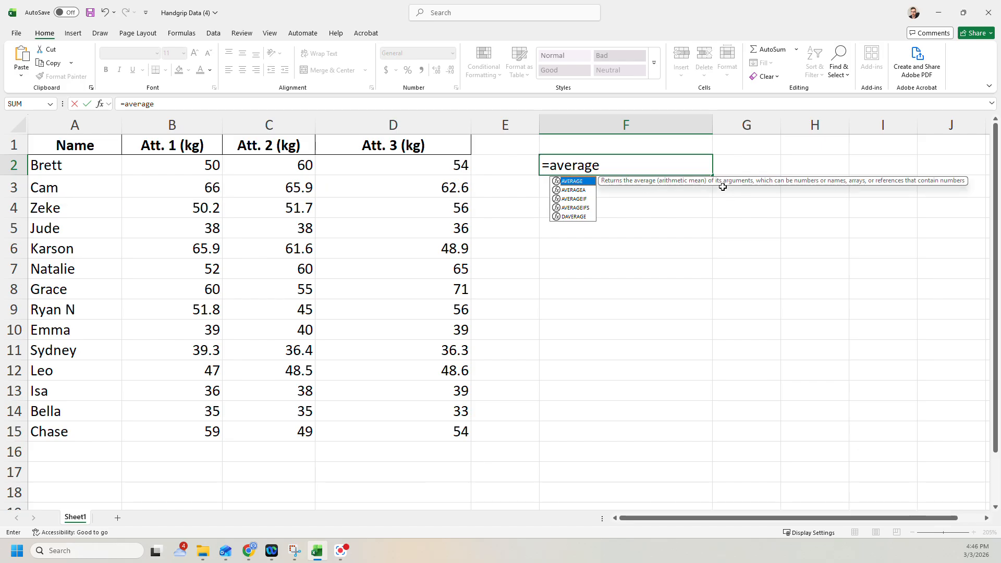
{"action": "double_click", "coordinate": [579, 181]}
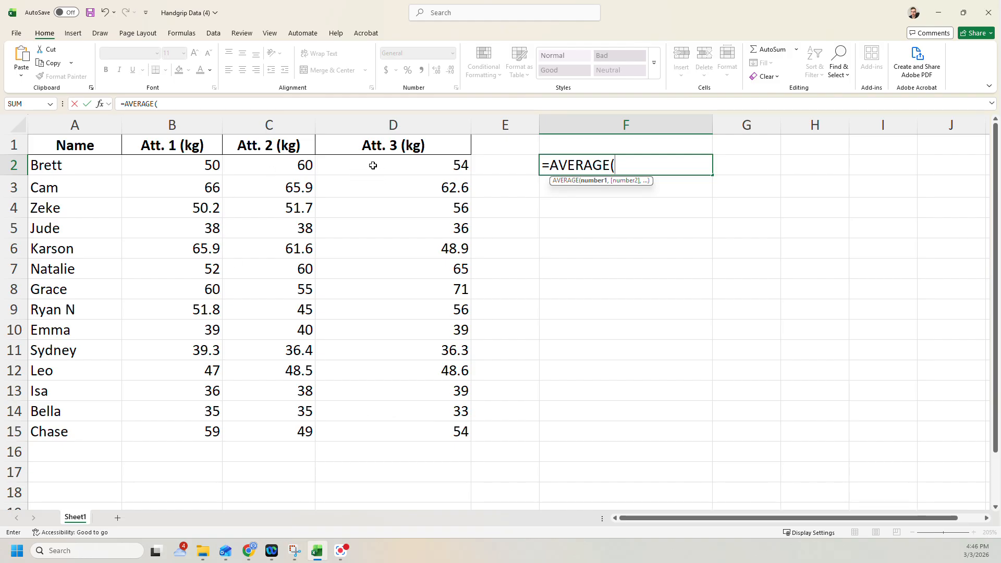
{"action": "left_click_drag", "start_coordinate": [194, 164], "coordinate": [318, 169]}
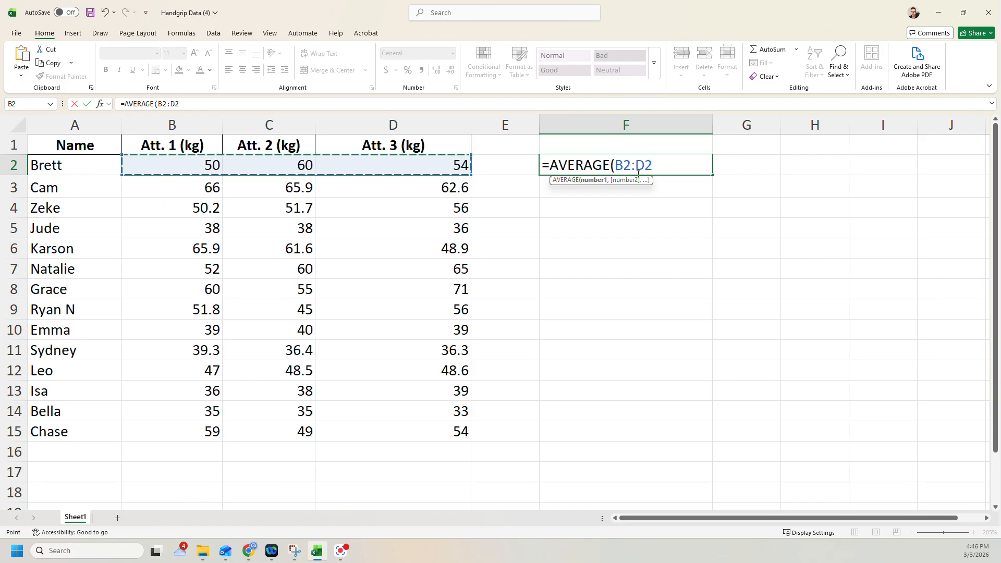
{"action": "key", "text": "Return"}
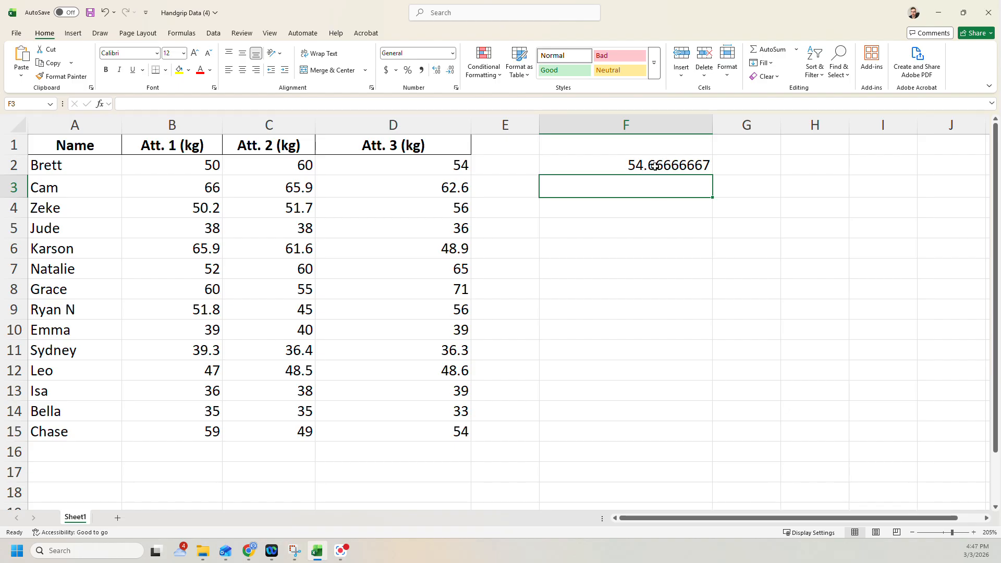
{"action": "left_click", "coordinate": [656, 167]}
{"action": "left_click", "coordinate": [654, 181]}
{"action": "type", "text": "=a"}
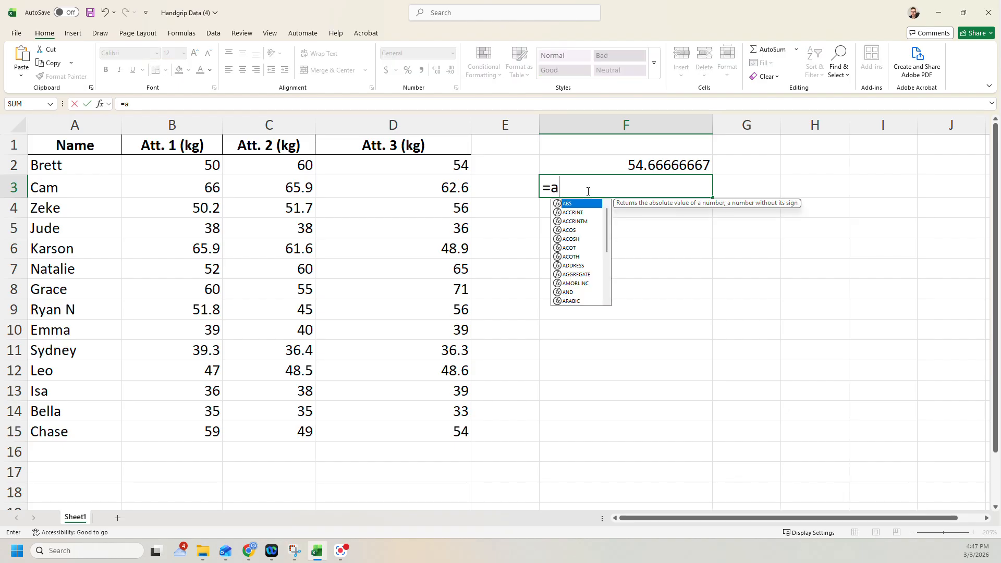
{"action": "type", "text": "ver"}
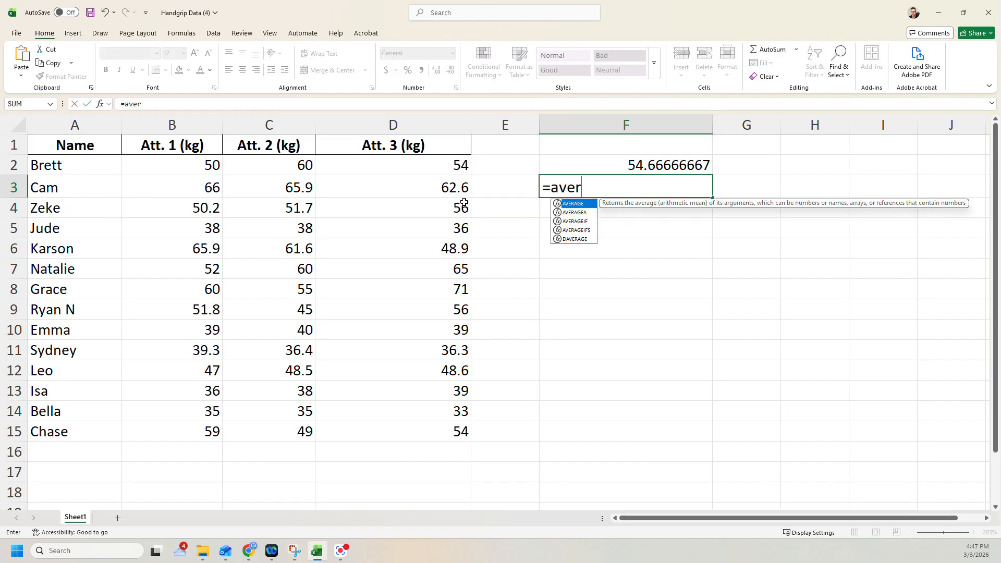
{"action": "key", "text": "BackSpace"}
{"action": "key", "text": "BackSpace"}
{"action": "key", "text": "BackSpace"}
{"action": "key", "text": "BackSpace"}
{"action": "key", "text": "BackSpace"}
{"action": "key", "text": "Return"}
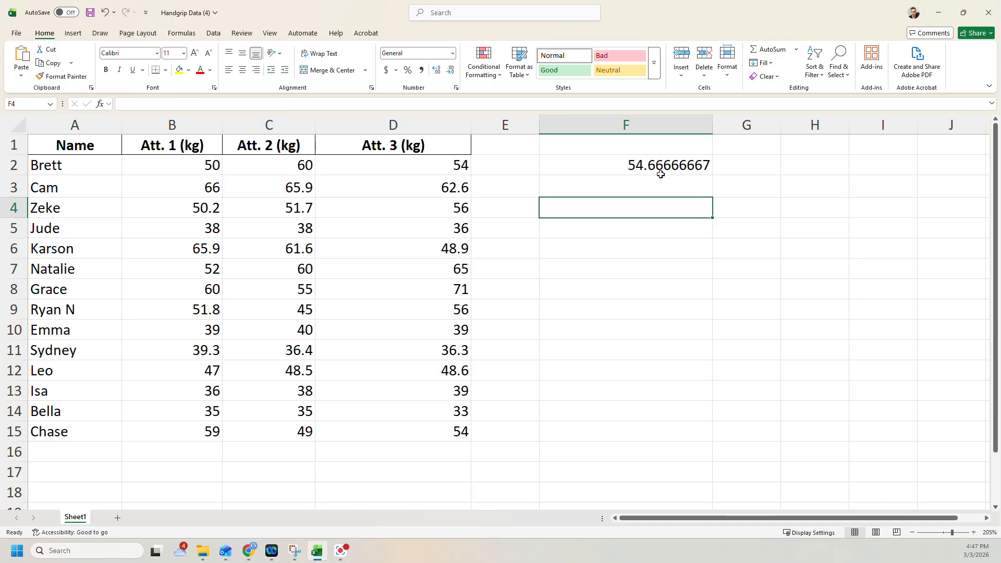
Fill the AVERAGE formula from F2 down to F15 for every remaining person
{"action": "left_click", "coordinate": [698, 167]}
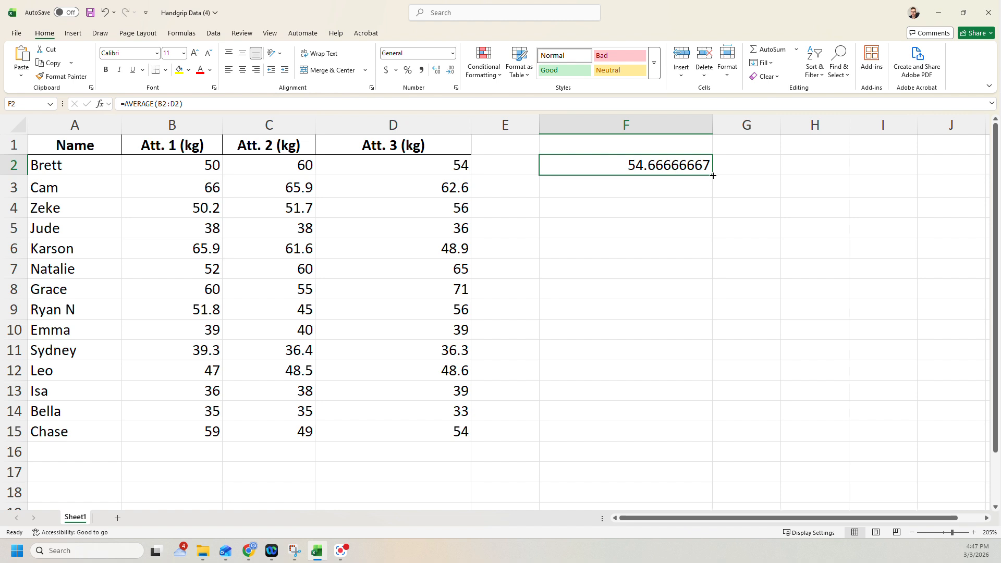
{"action": "left_click_drag", "start_coordinate": [714, 175], "coordinate": [679, 441]}
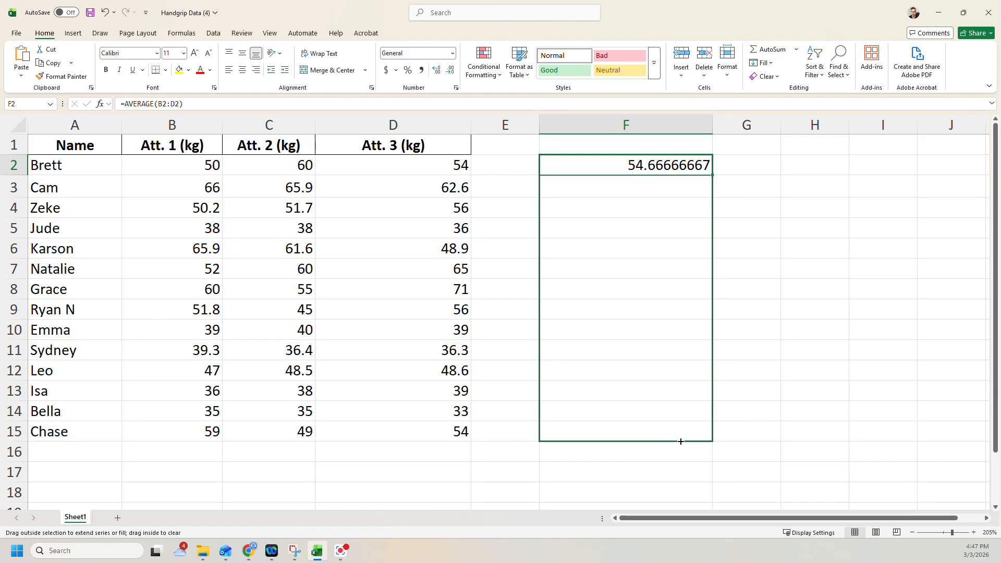
{"action": "left_click_drag", "start_coordinate": [680, 441], "coordinate": [681, 442]}
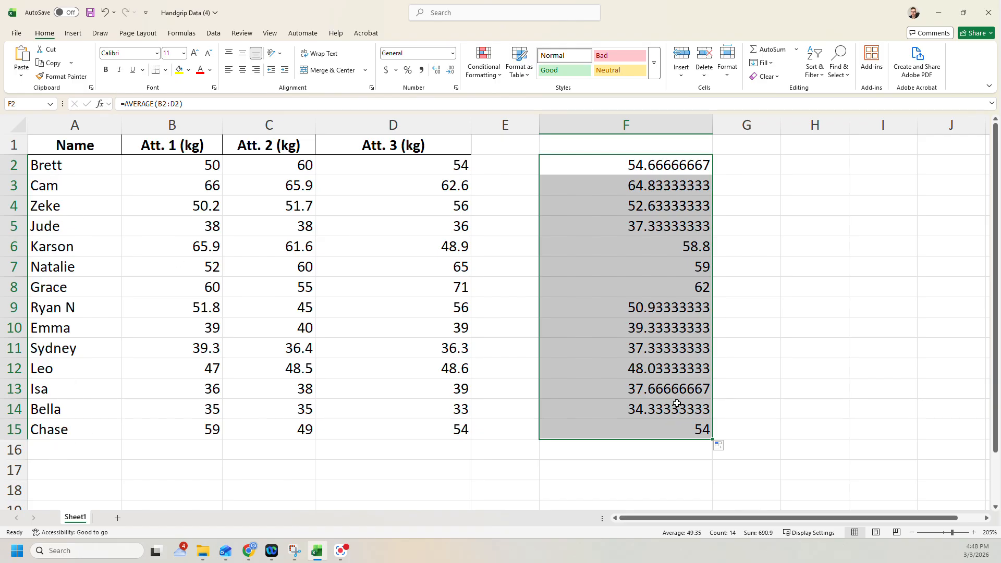
Format the averages in F2:F15 to show one decimal place
{"action": "left_click", "coordinate": [757, 221]}
{"action": "left_click_drag", "start_coordinate": [689, 167], "coordinate": [670, 429]}
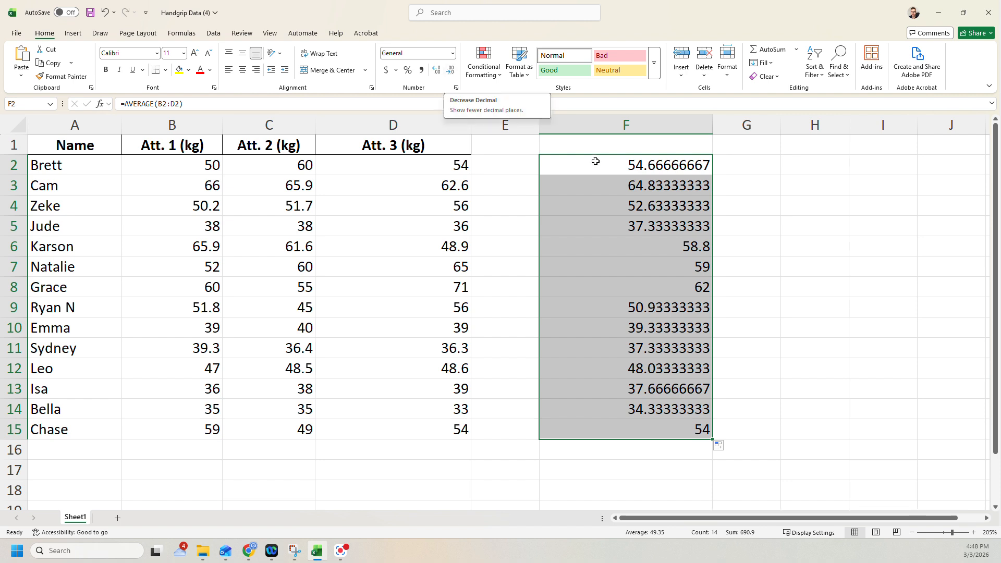
{"action": "left_click", "coordinate": [452, 71]}
{"action": "left_click", "coordinate": [452, 71]}
{"action": "left_click", "coordinate": [451, 71]}
{"action": "left_click", "coordinate": [451, 71]}
{"action": "left_click", "coordinate": [451, 71]}
{"action": "left_click", "coordinate": [452, 71]}
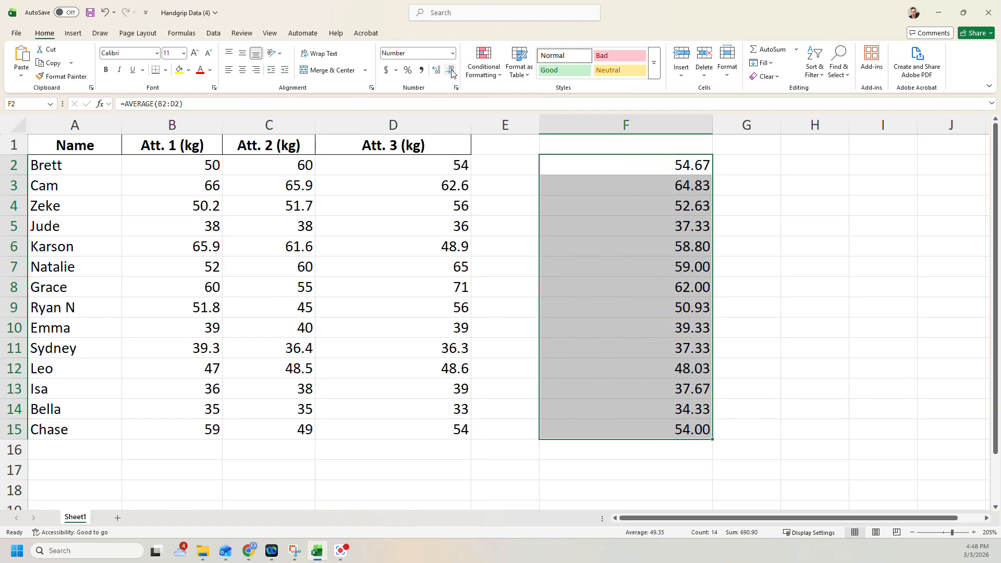
{"action": "left_click", "coordinate": [452, 71]}
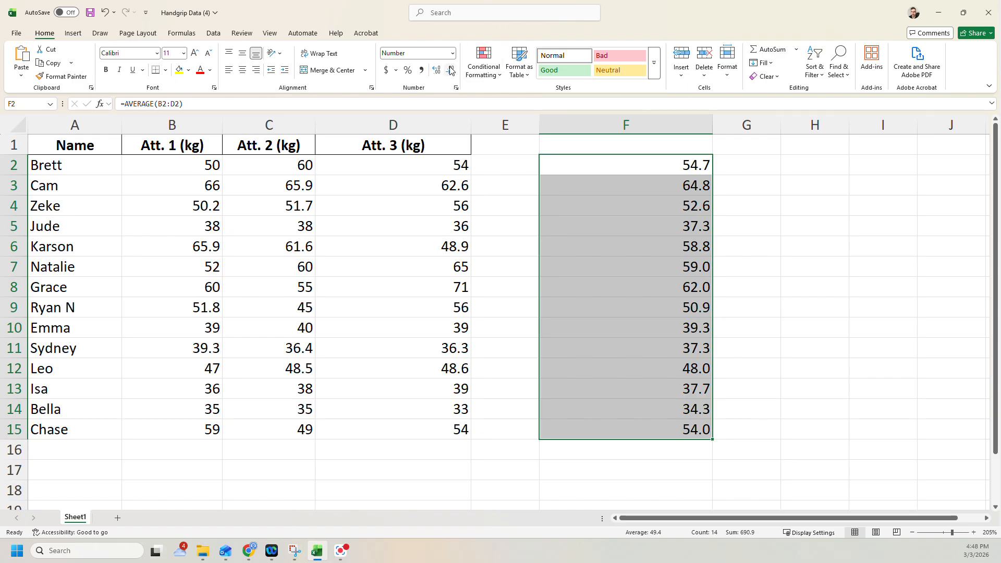
{"action": "left_click", "coordinate": [451, 71]}
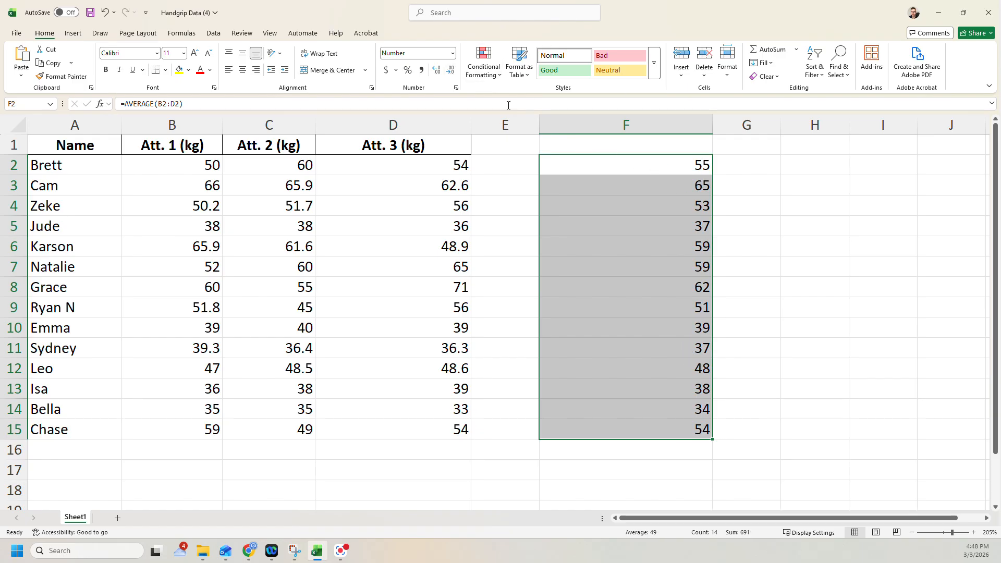
{"action": "left_click", "coordinate": [437, 70]}
{"action": "left_click", "coordinate": [741, 186]}
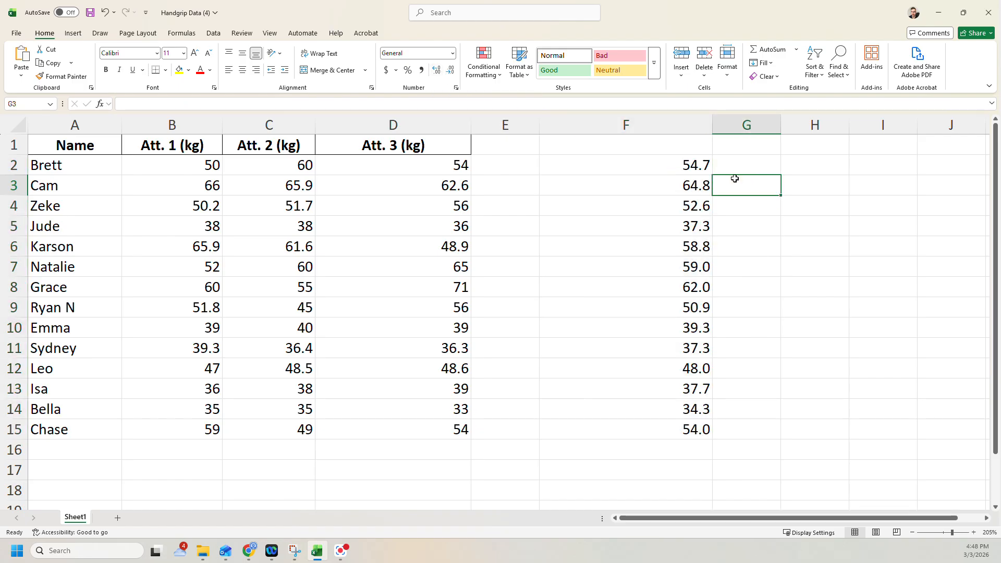
Enter the header Mean in F1 above the individual averages
{"action": "left_click", "coordinate": [650, 143]}
{"action": "type", "text": "Mean"}
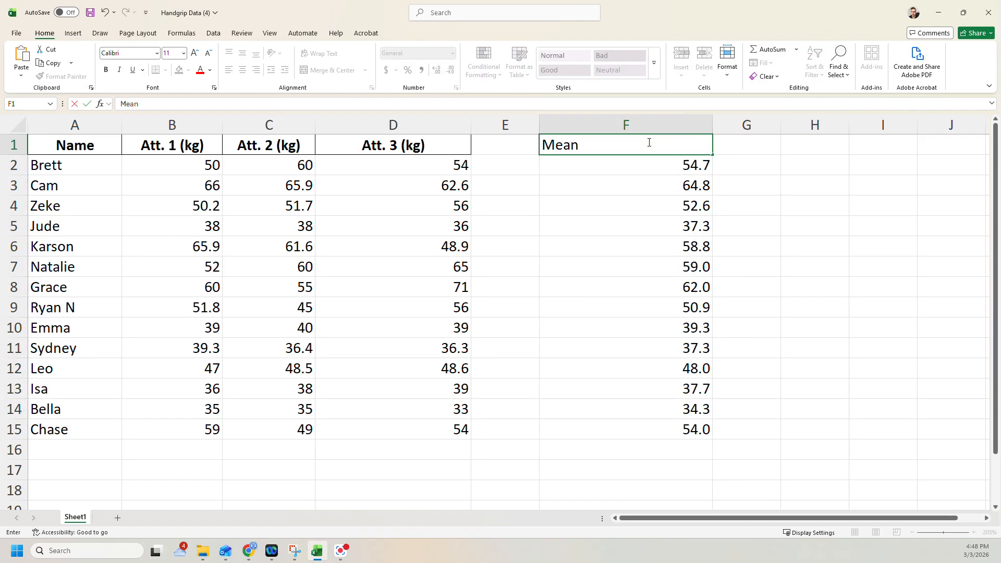
{"action": "key", "text": "Return"}
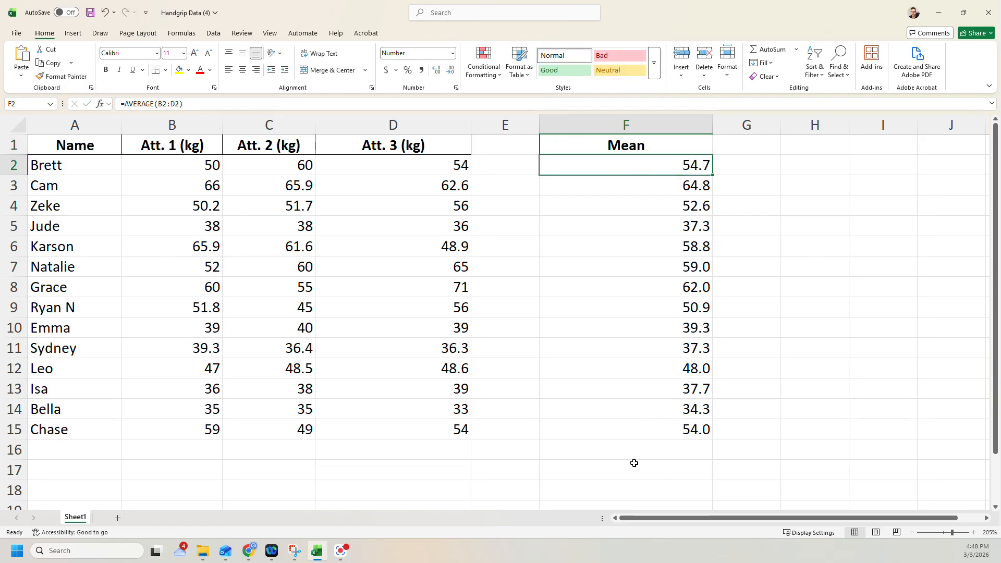
Enter the label Mean in E17 below the data for the group statistic
{"action": "left_click", "coordinate": [502, 470]}
{"action": "type", "text": "Mea"}
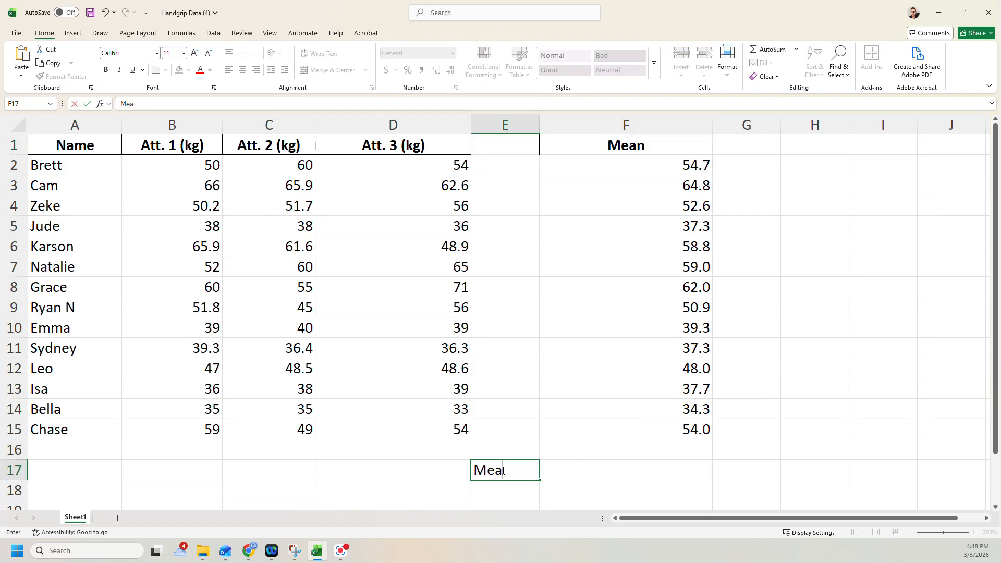
{"action": "type", "text": "n"}
{"action": "key", "text": "Return"}
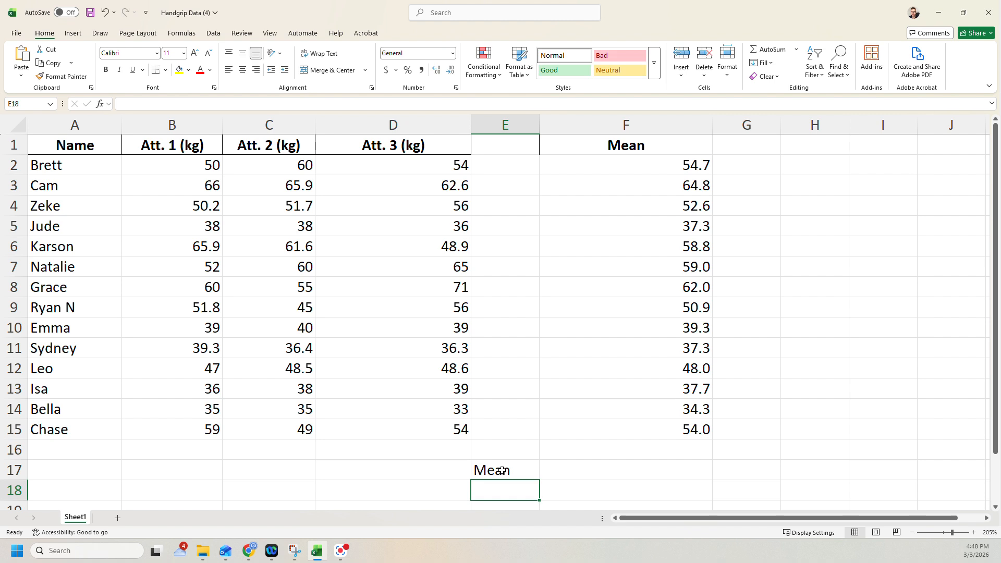
Calculate the group mean in F17 with the AVERAGE function over F2:F15
{"action": "left_click", "coordinate": [631, 477]}
{"action": "type", "text": "=a"}
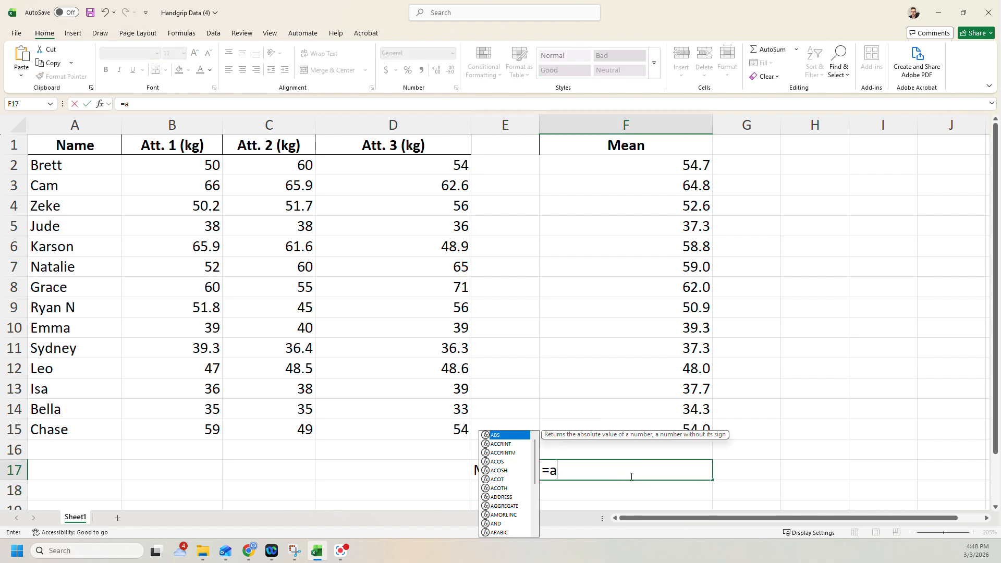
{"action": "type", "text": "ver"}
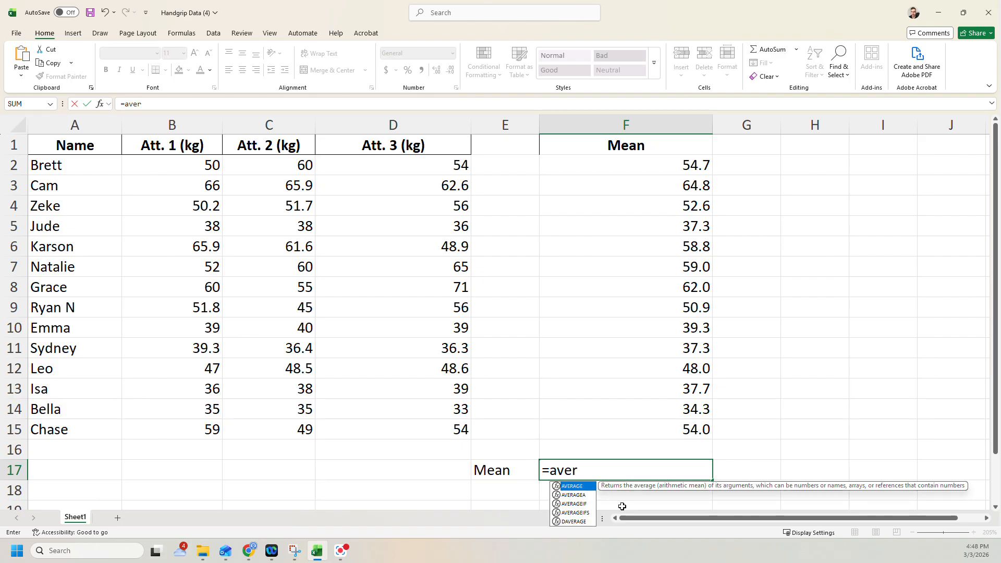
{"action": "double_click", "coordinate": [573, 486]}
{"action": "left_click_drag", "start_coordinate": [679, 160], "coordinate": [679, 435]}
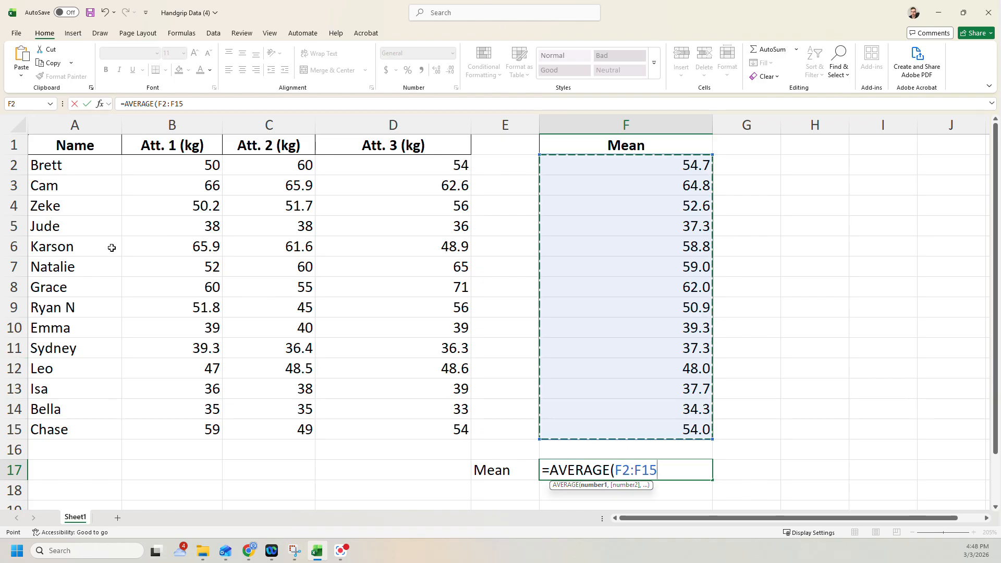
{"action": "key", "text": "Return"}
{"action": "left_click", "coordinate": [668, 467]}
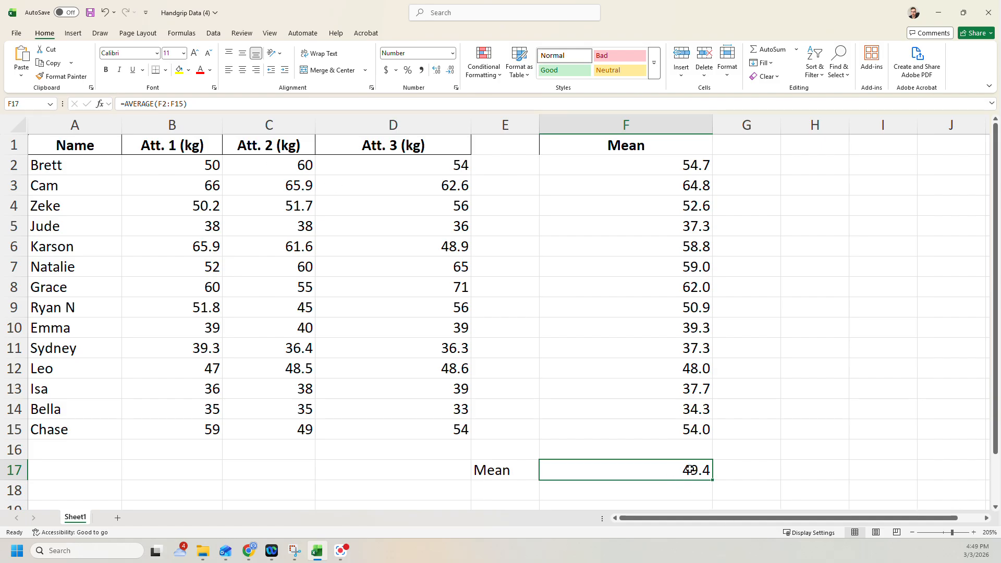
Calculate the group median in E18 with the MEDIAN function over F2:F15
{"action": "scroll", "coordinate": [670, 450], "scroll_direction": "down", "scroll_amount": 2}
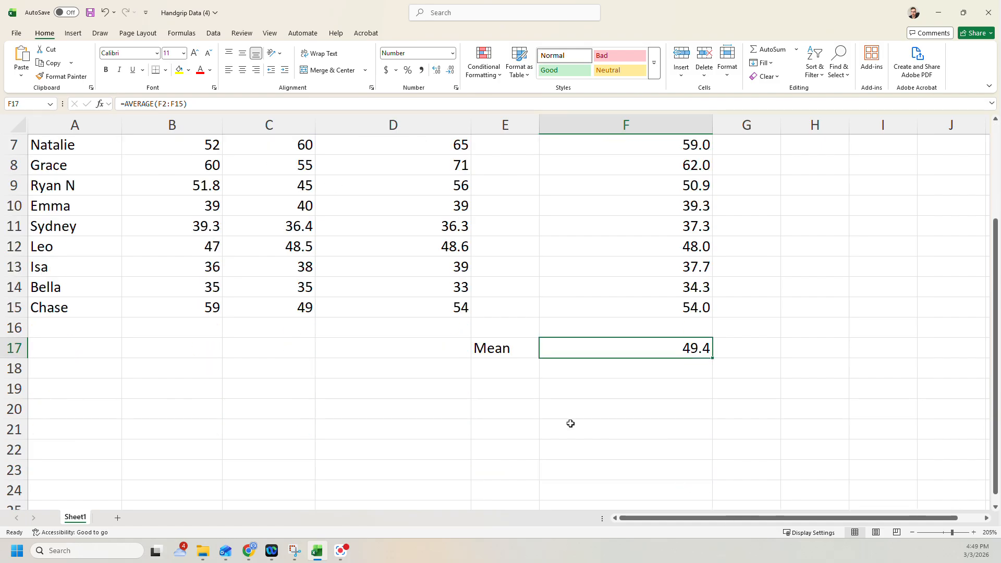
{"action": "scroll", "coordinate": [501, 377], "scroll_direction": "up", "scroll_amount": 1}
{"action": "left_click", "coordinate": [482, 425]}
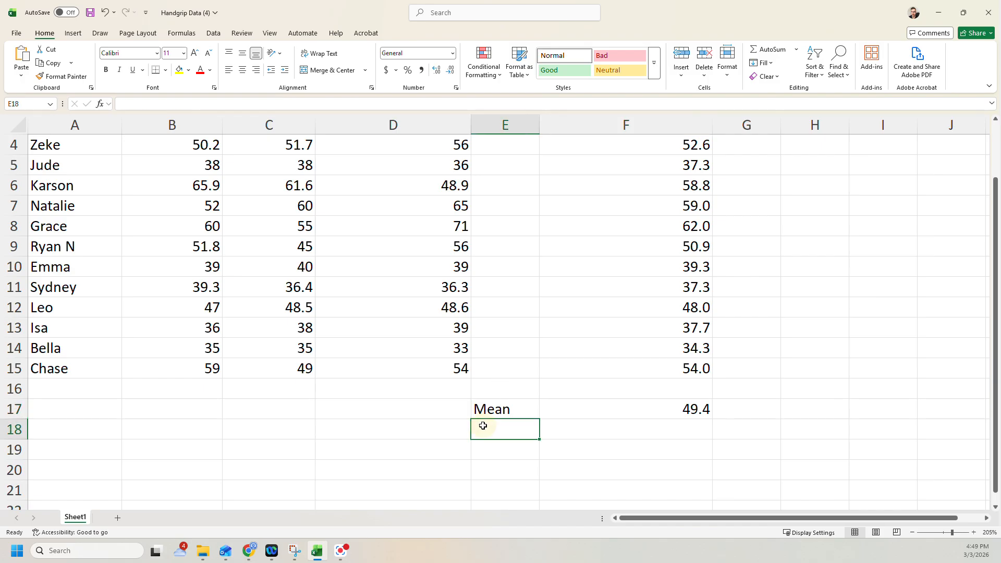
{"action": "type", "text": "="}
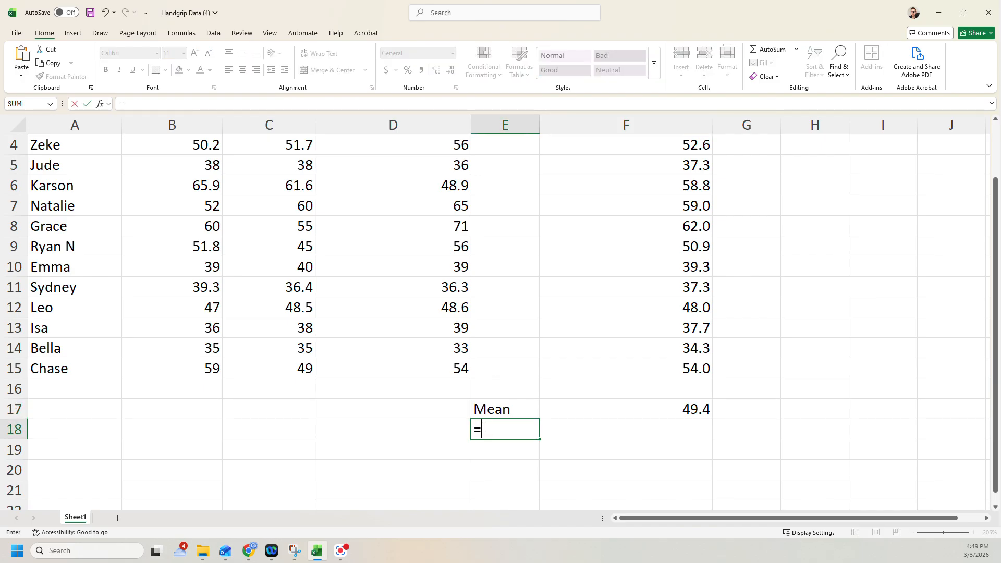
{"action": "type", "text": "me"}
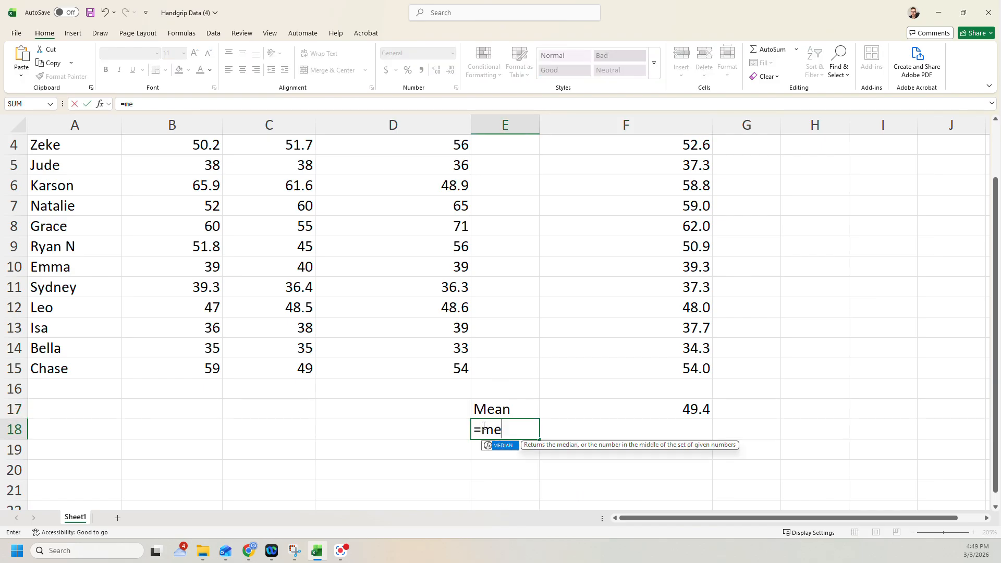
{"action": "type", "text": "dia"}
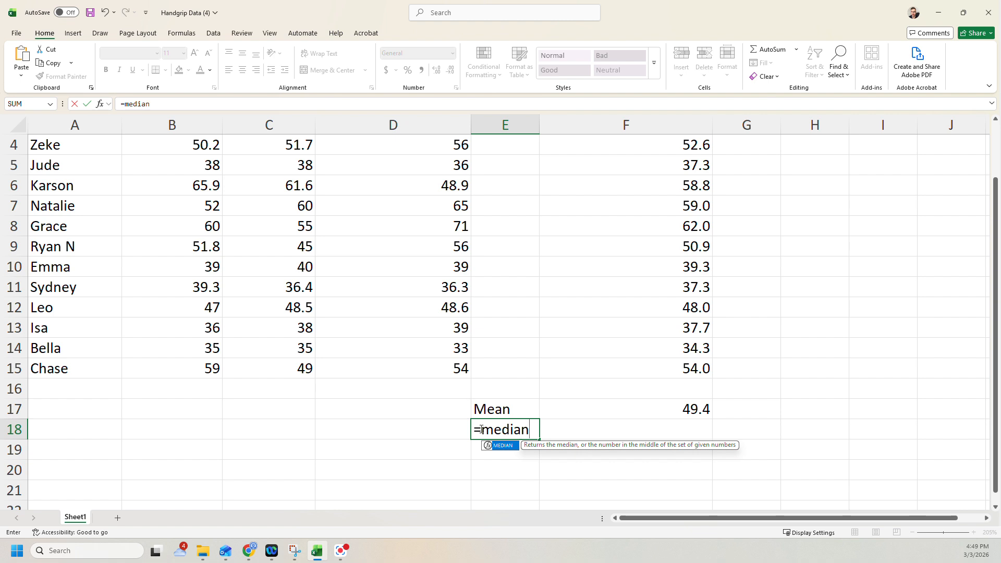
{"action": "type", "text": "n"}
{"action": "double_click", "coordinate": [494, 446]}
{"action": "scroll", "coordinate": [701, 292], "scroll_direction": "up", "scroll_amount": 1}
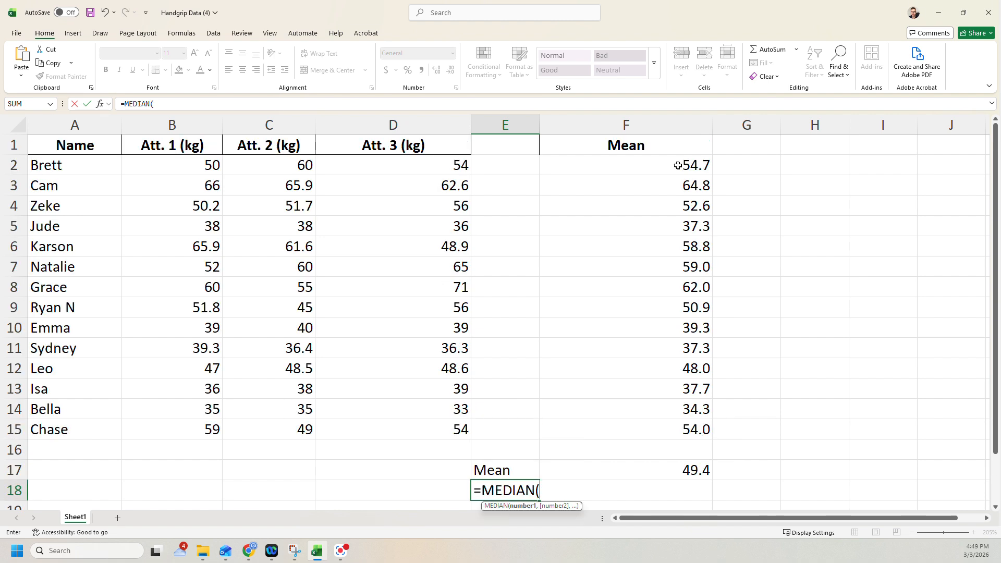
{"action": "left_click_drag", "start_coordinate": [670, 165], "coordinate": [685, 429]}
{"action": "key", "text": "Return"}
Move the median formula from E18 to F18 and enter the label Median in E18
{"action": "left_click", "coordinate": [526, 475]}
{"action": "left_click_drag", "start_coordinate": [526, 475], "coordinate": [586, 477]}
{"action": "left_click", "coordinate": [488, 469]}
{"action": "type", "text": "Median"}
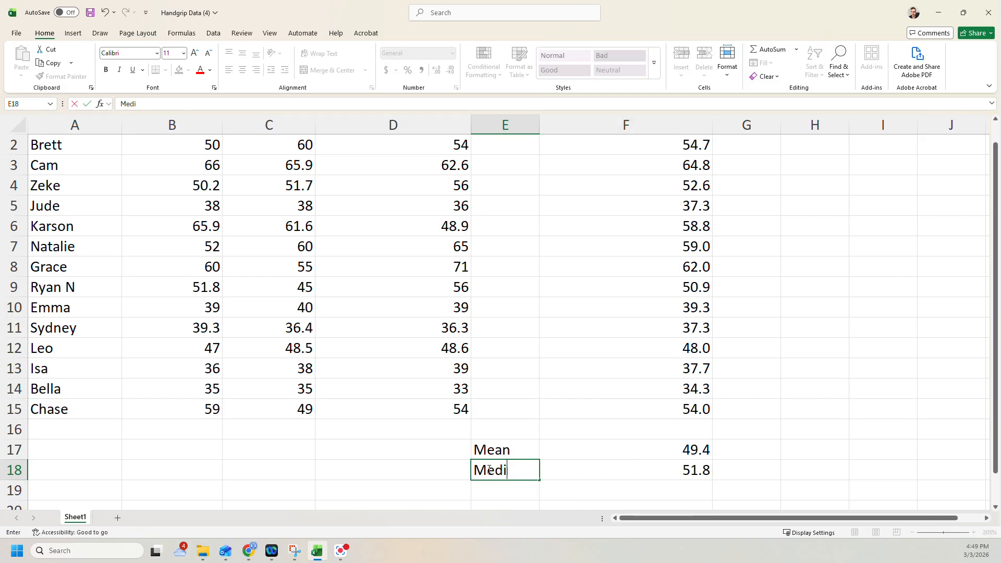
{"action": "key", "text": "Return"}
{"action": "left_click", "coordinate": [689, 472]}
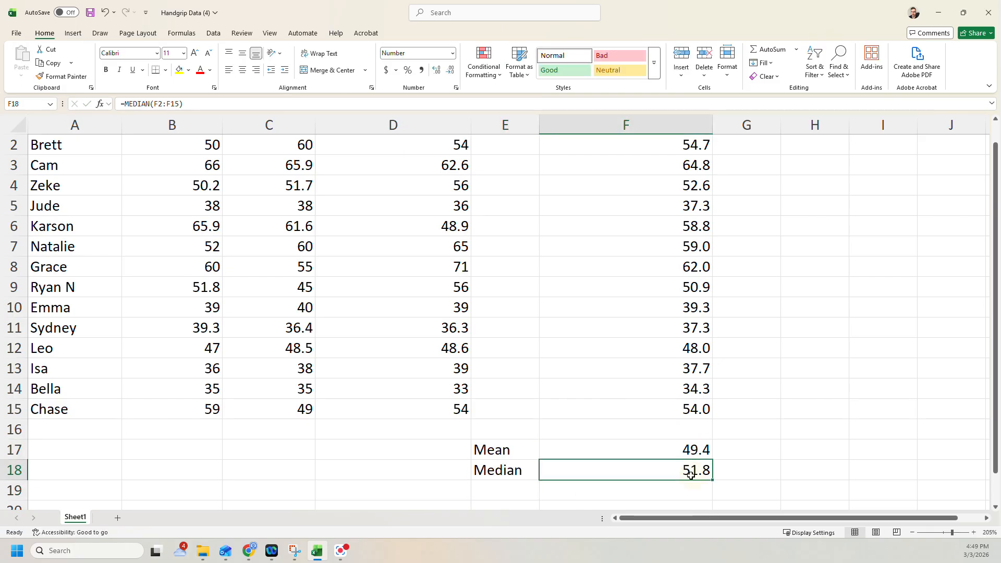
Try to calculate the group mode in E19 with the MODE function over F2:F15
{"action": "left_click", "coordinate": [530, 490]}
{"action": "type", "text": "=mode"}
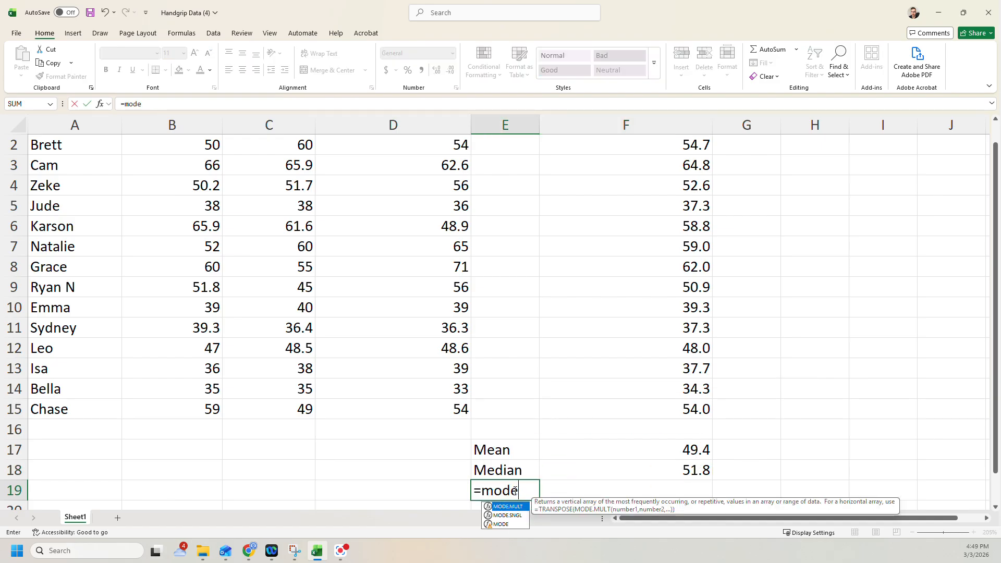
{"action": "double_click", "coordinate": [502, 524]}
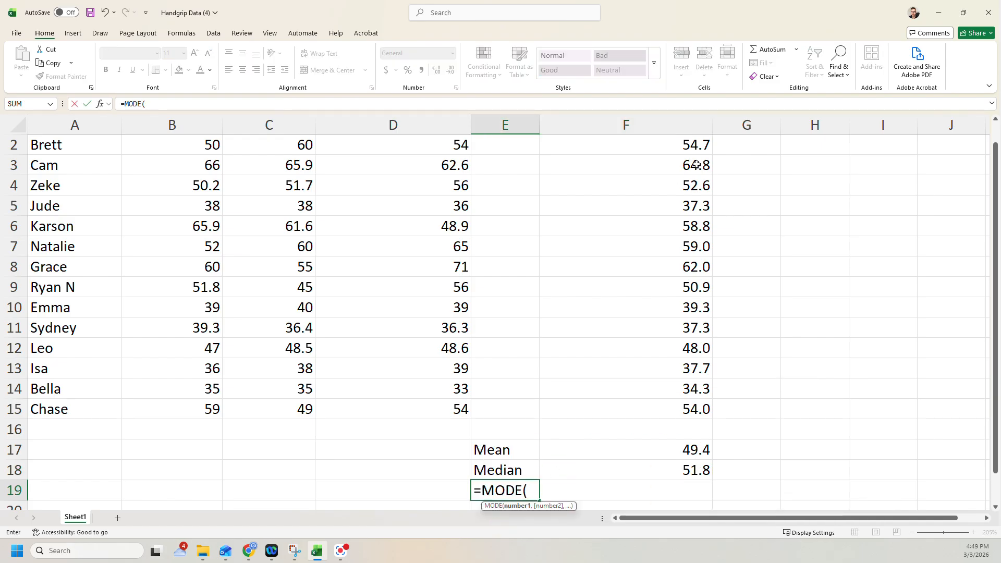
{"action": "scroll", "coordinate": [693, 165], "scroll_direction": "up", "scroll_amount": 1}
{"action": "left_click_drag", "start_coordinate": [693, 164], "coordinate": [699, 433]}
{"action": "key", "text": "Return"}
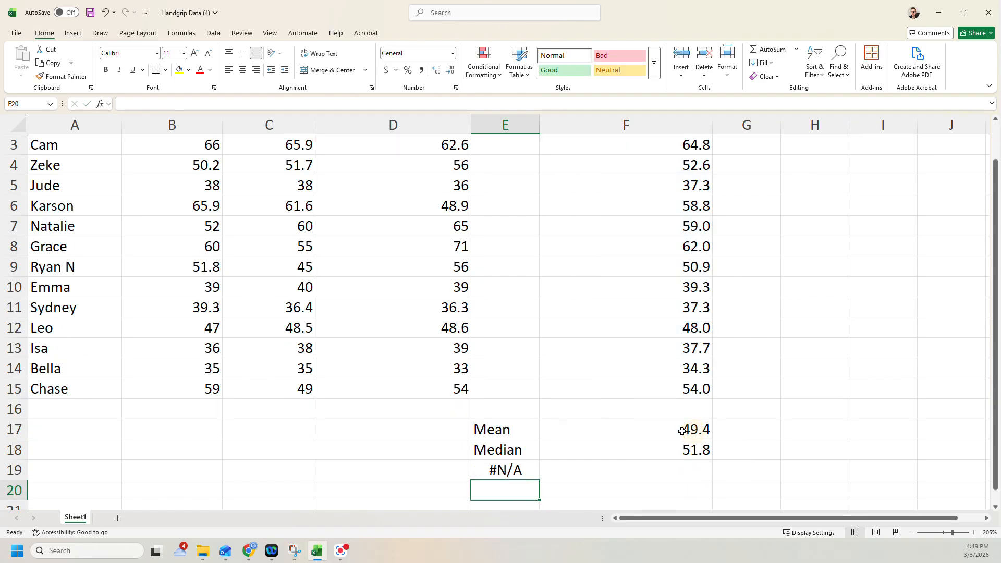
Clear the mode formula in E19 and the median label and formula in E18:F18
{"action": "left_click", "coordinate": [496, 474]}
{"action": "key", "text": "Delete"}
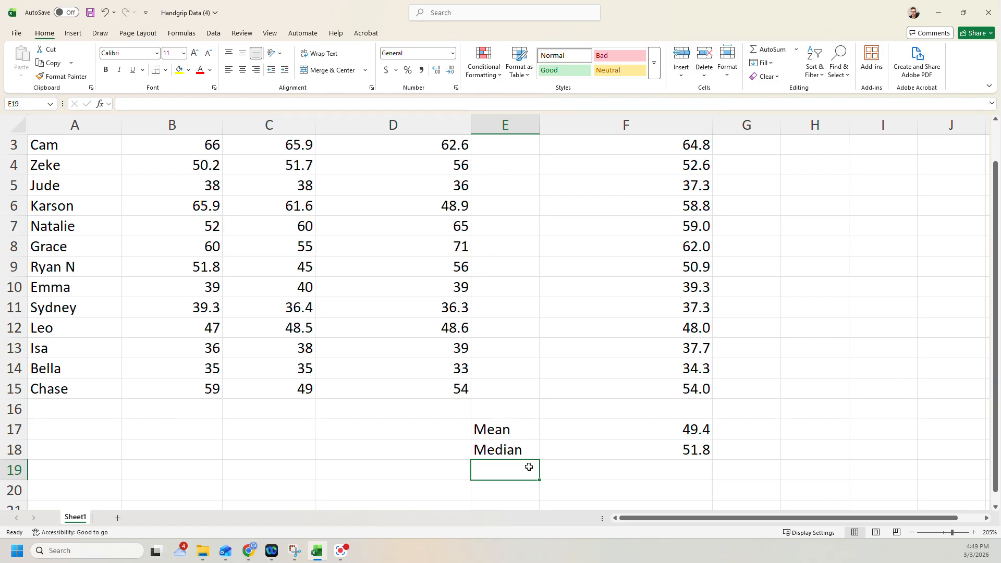
{"action": "left_click_drag", "start_coordinate": [502, 452], "coordinate": [635, 457]}
{"action": "key", "text": "Delete"}
Enter the label Standard Deviation in E18 below the Mean label
{"action": "left_click", "coordinate": [509, 448]}
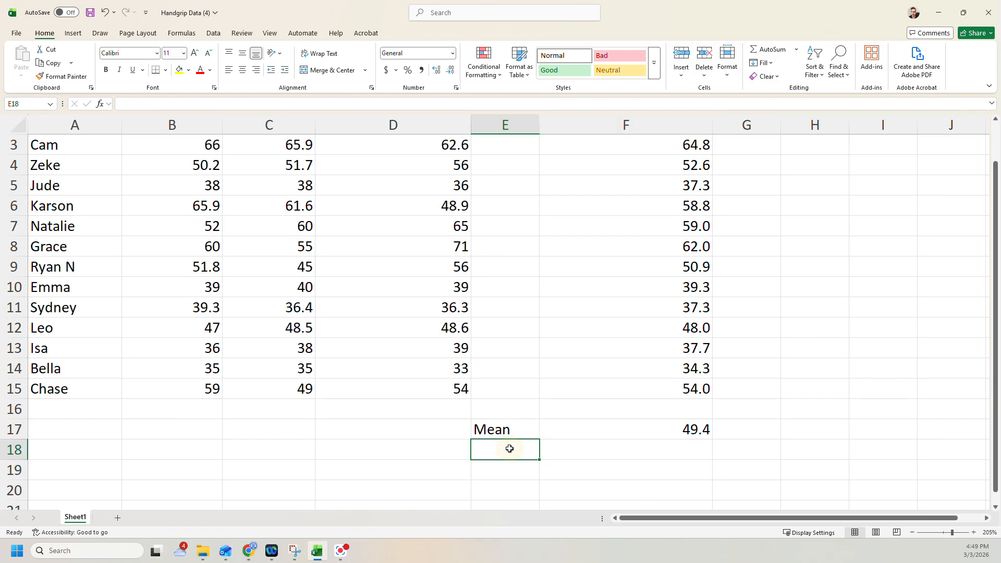
{"action": "type", "text": "Standard Deviation"}
{"action": "key", "text": "Return"}
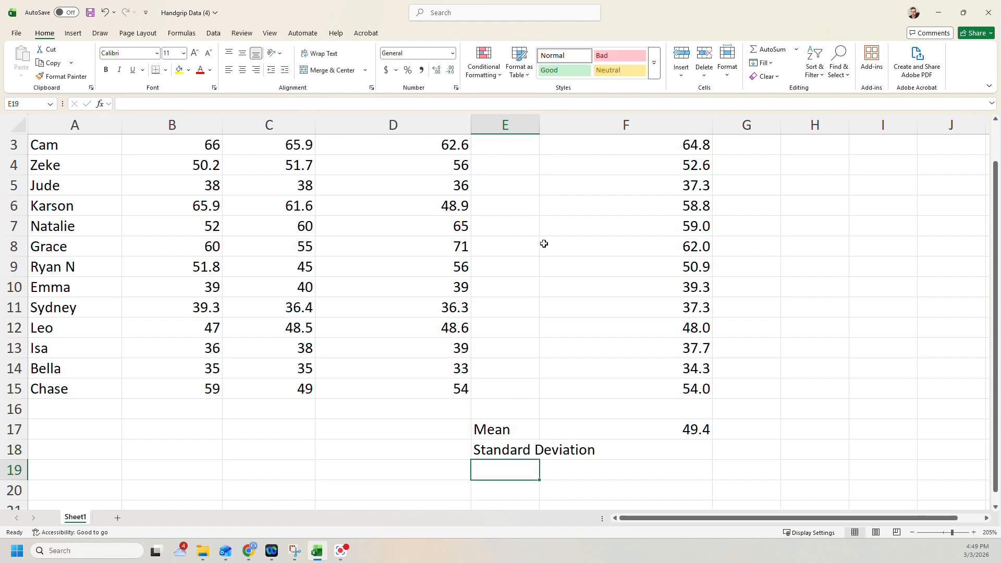
Widen column E until the Standard Deviation label fits inside its cell
{"action": "left_click_drag", "start_coordinate": [541, 133], "coordinate": [593, 130]}
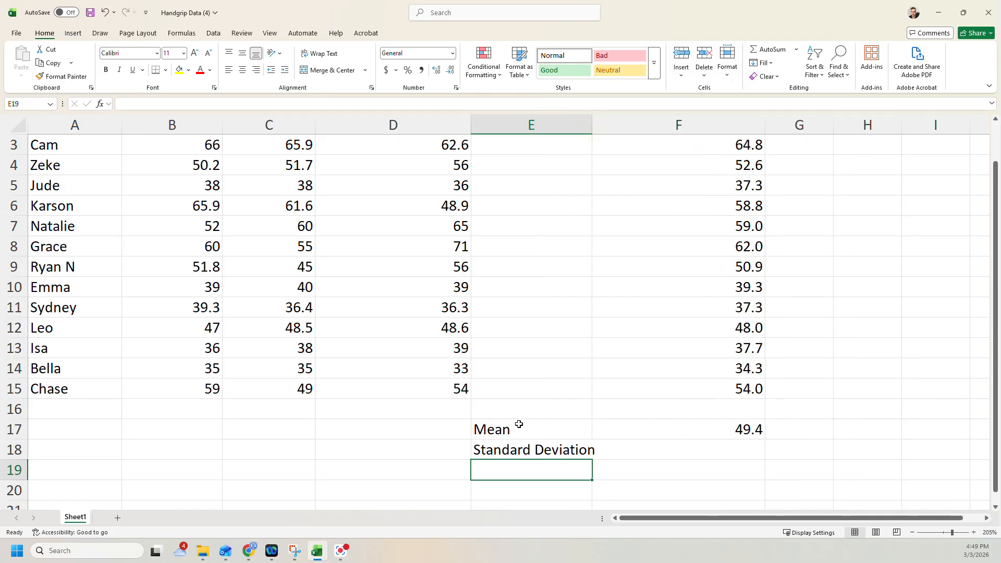
{"action": "left_click", "coordinate": [677, 448]}
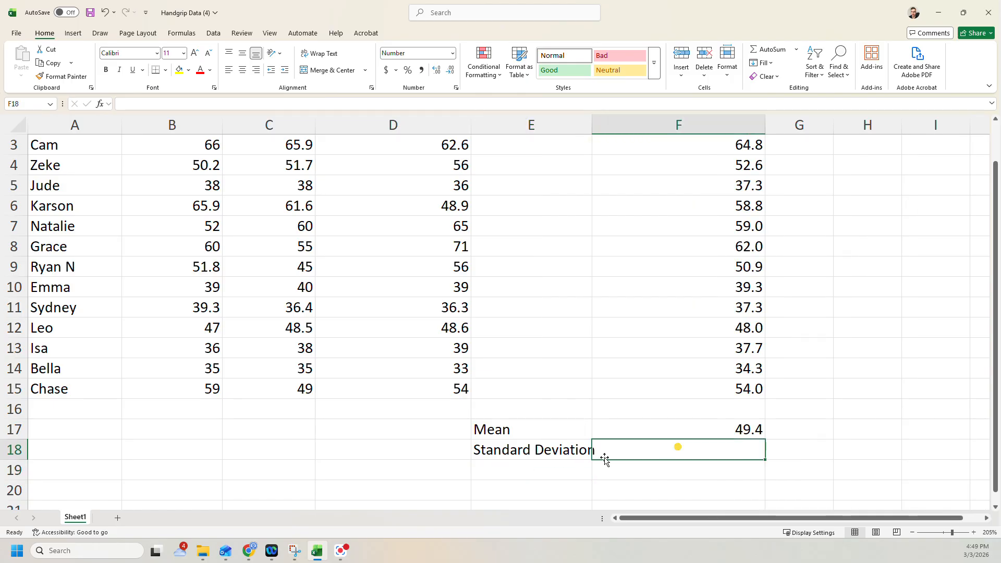
{"action": "left_click_drag", "start_coordinate": [592, 127], "coordinate": [607, 128]}
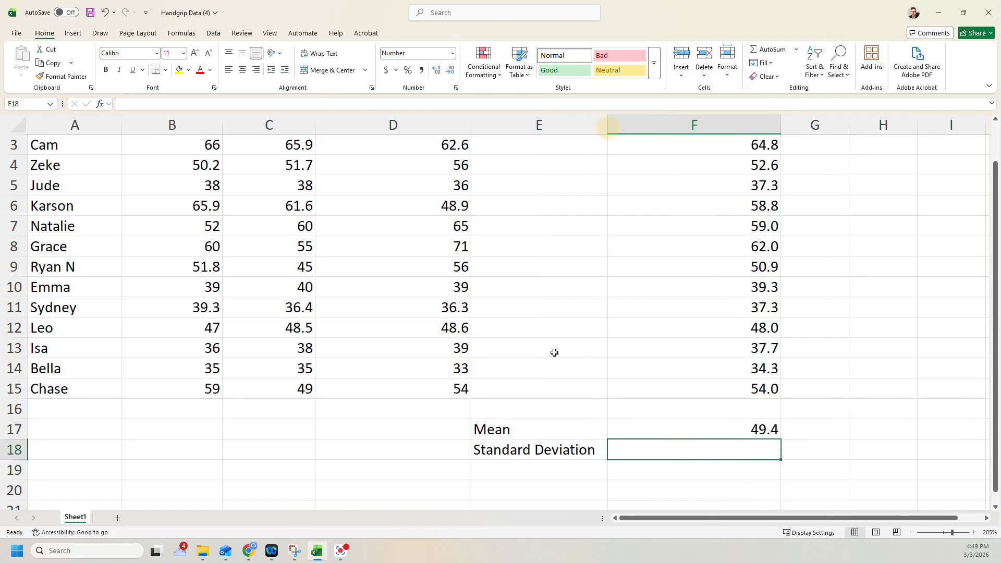
Calculate the group standard deviation in F18 with the STDEV function over F2:F15
{"action": "scroll", "coordinate": [641, 441], "scroll_direction": "up", "scroll_amount": 1}
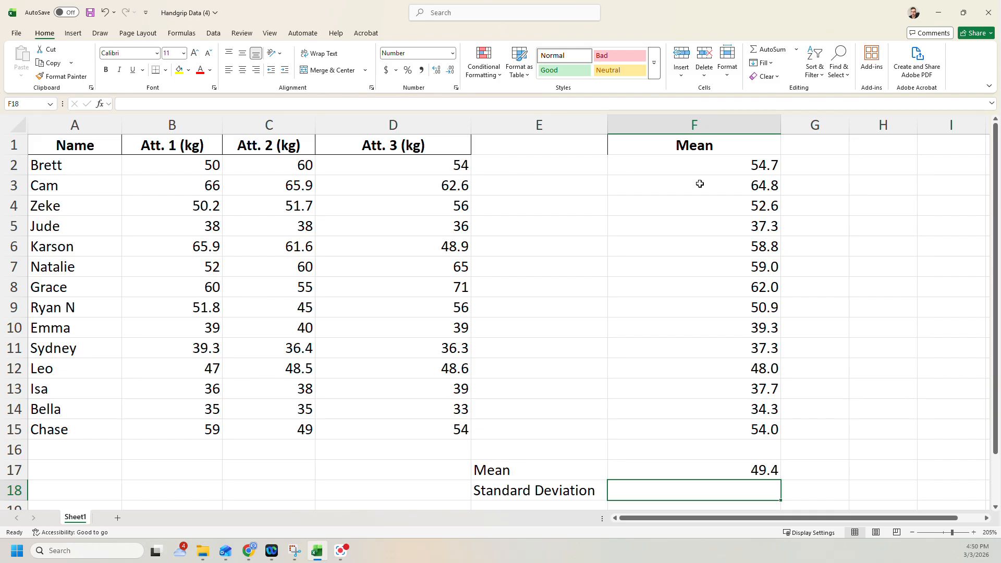
{"action": "type", "text": "="}
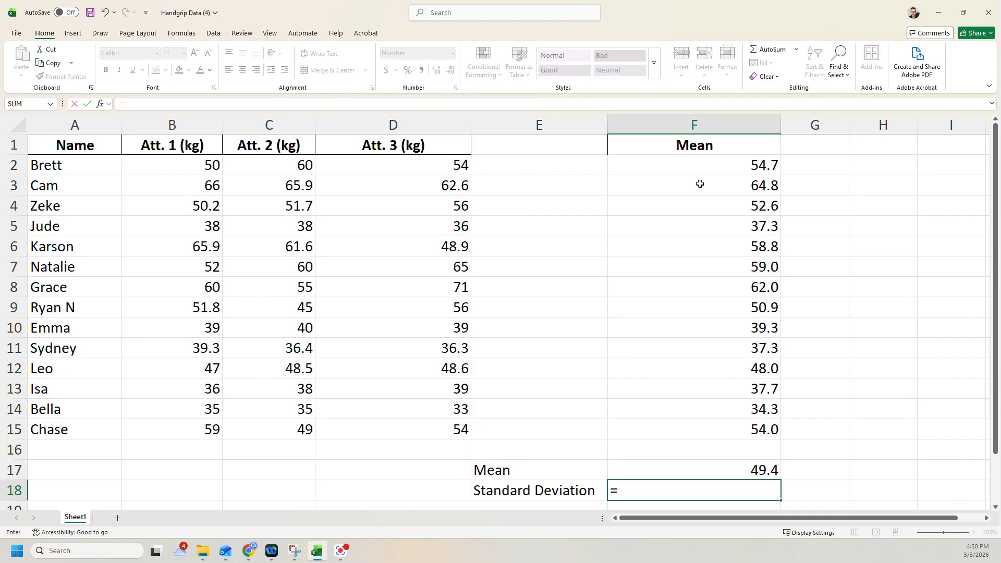
{"action": "type", "text": "s"}
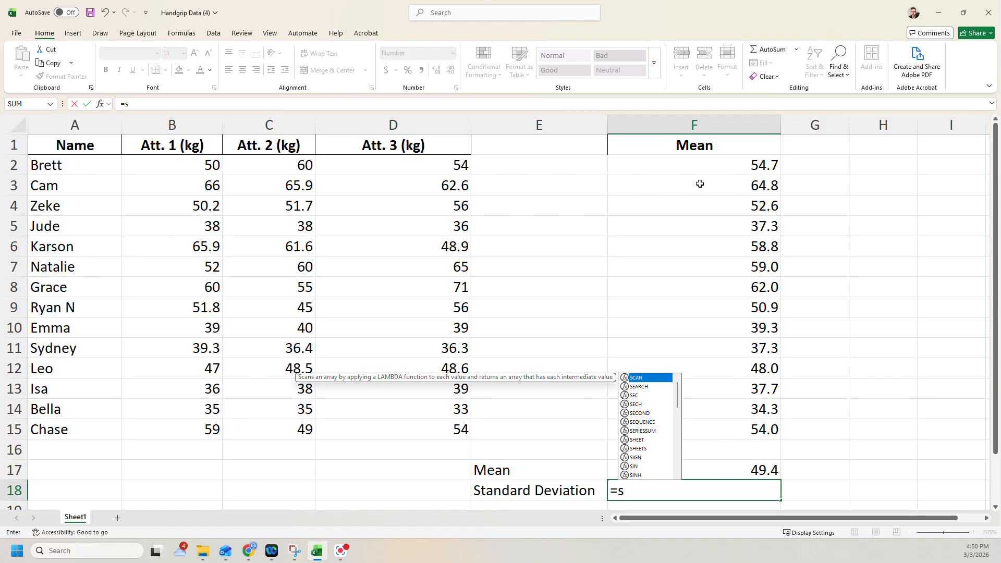
{"action": "type", "text": "td"}
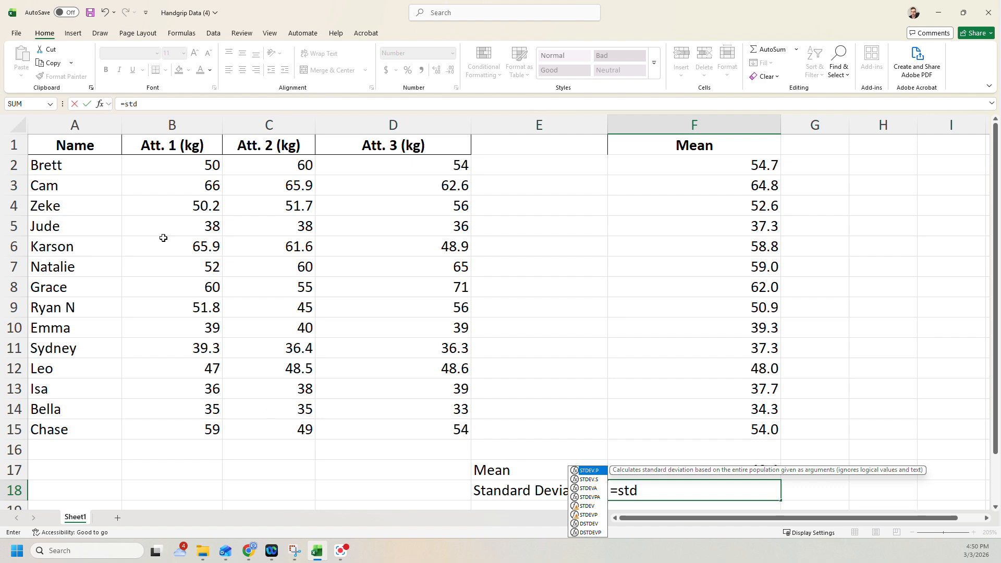
{"action": "left_click", "coordinate": [593, 508]}
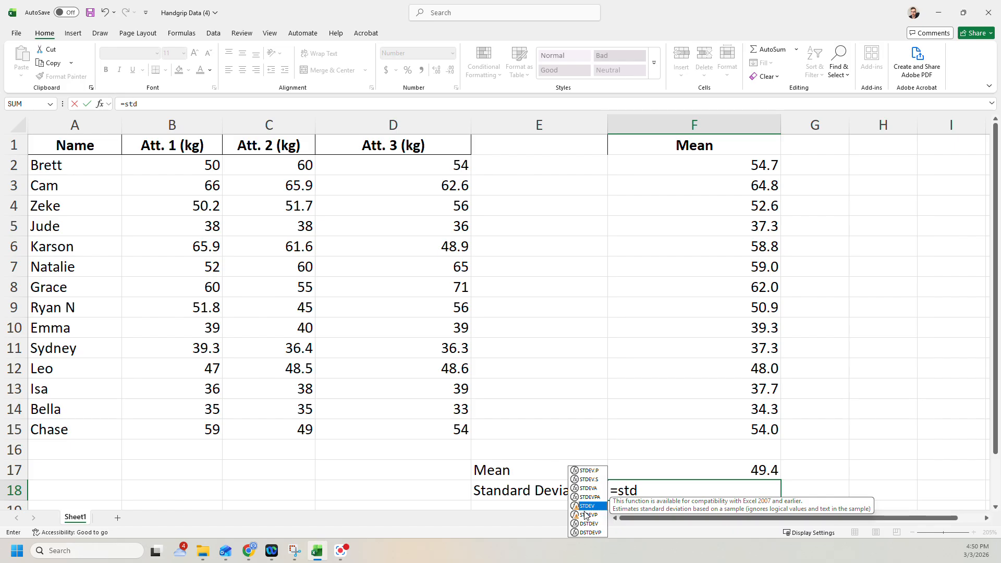
{"action": "double_click", "coordinate": [593, 509]}
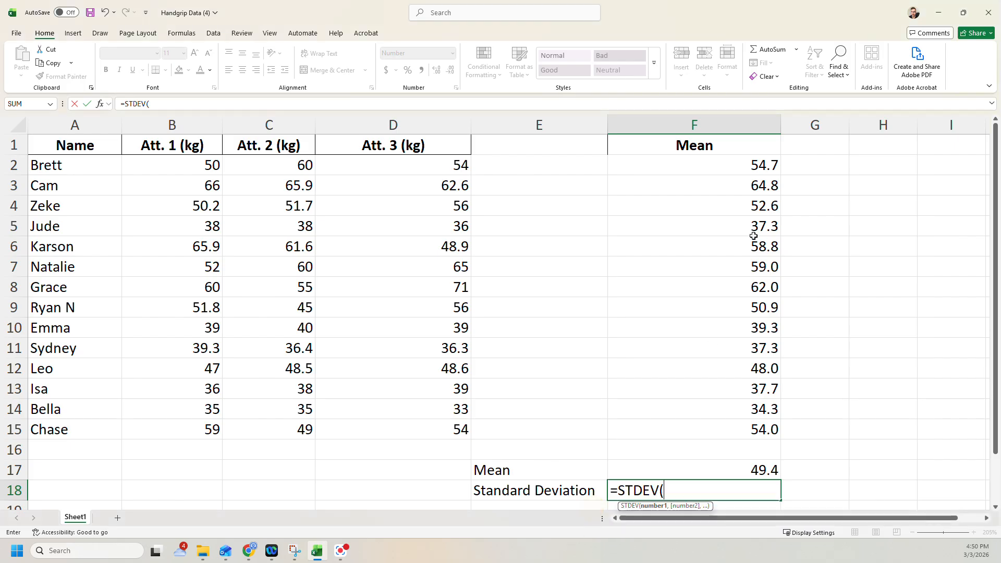
{"action": "left_click_drag", "start_coordinate": [746, 165], "coordinate": [749, 427]}
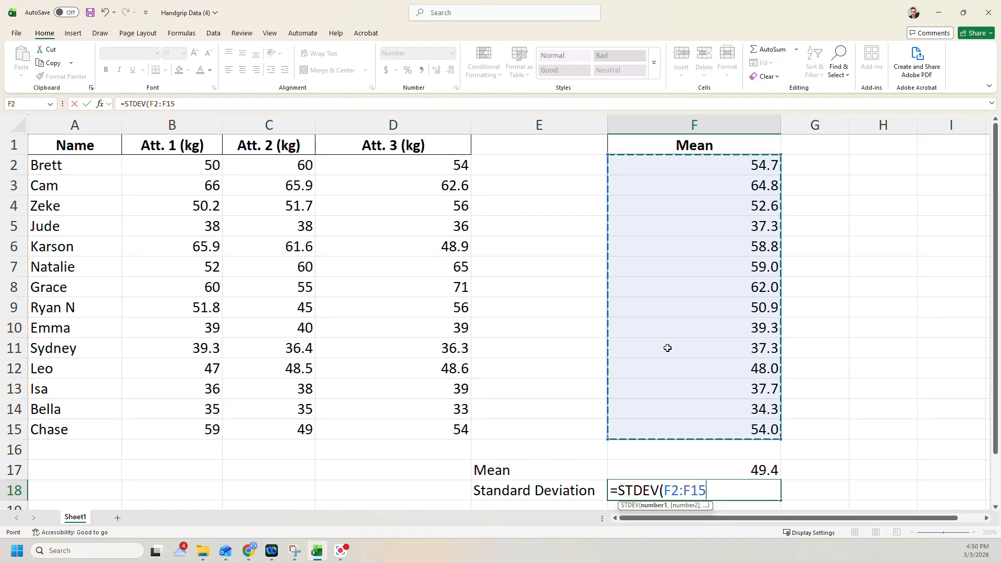
{"action": "key", "text": "Return"}
{"action": "left_click", "coordinate": [756, 475]}
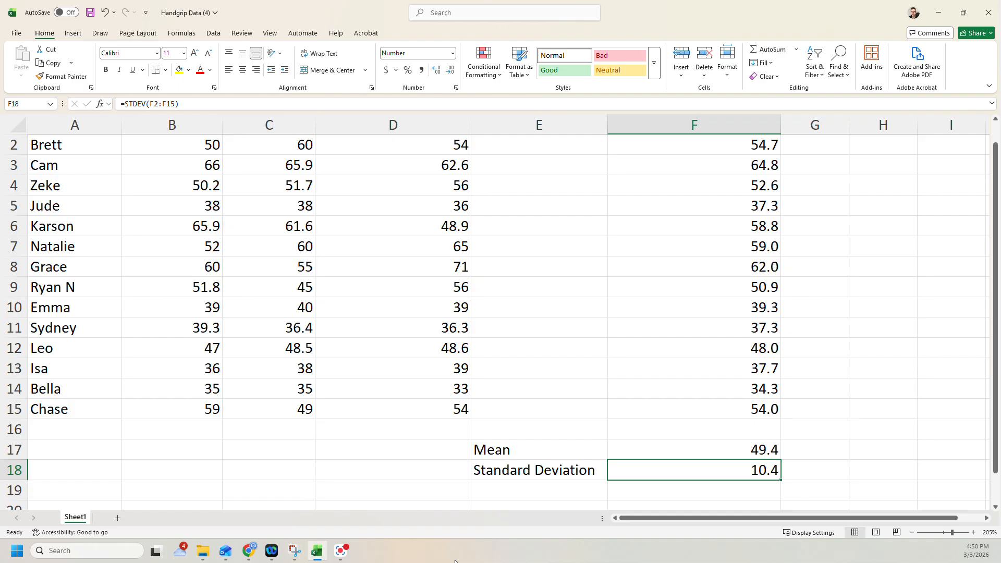
Enter the label Min in E19 below the Standard Deviation label
{"action": "left_click", "coordinate": [498, 496]}
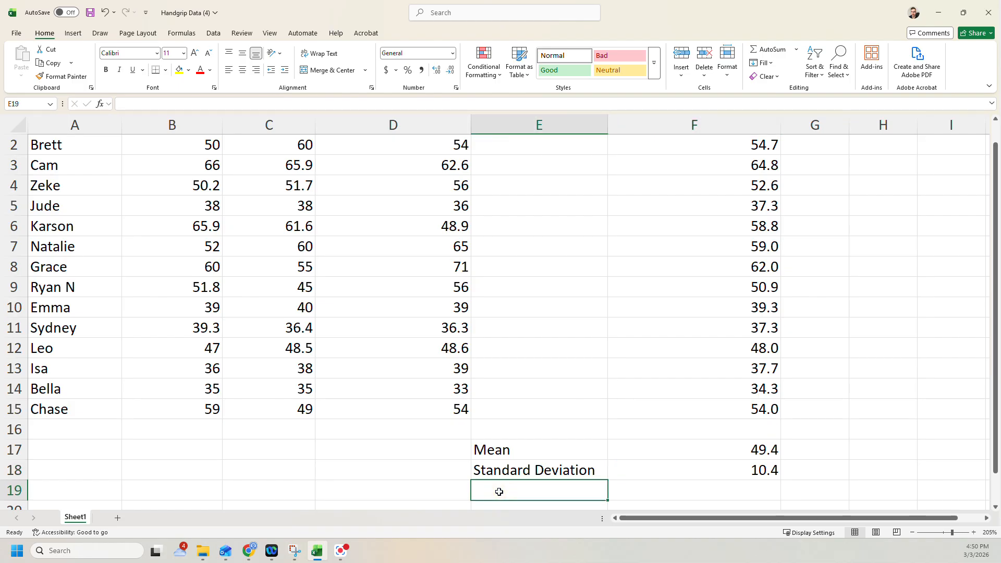
{"action": "type", "text": "Min"}
{"action": "key", "text": "Return"}
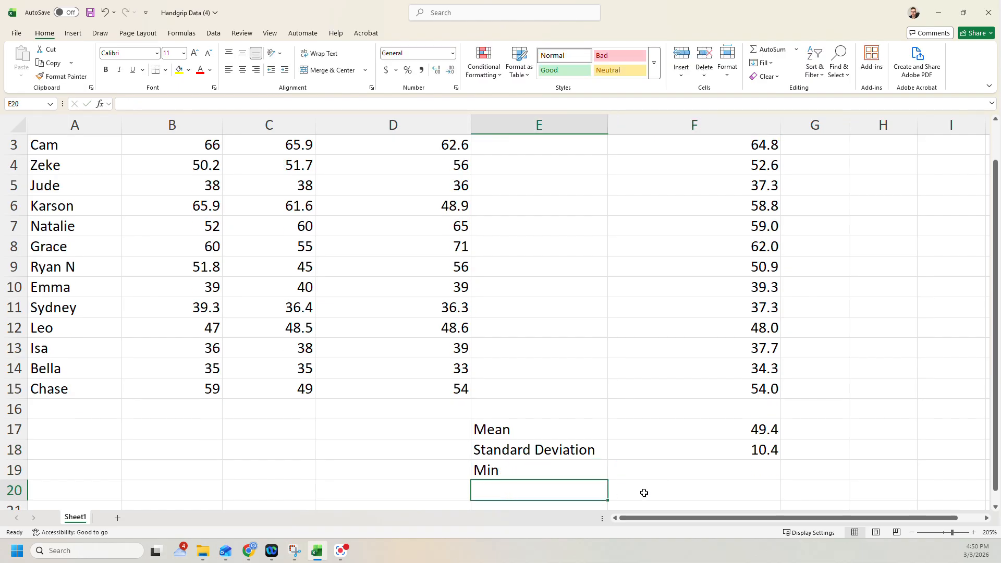
Calculate the group minimum in F19 with the MIN function over F2:F15 and check it against the individual mean in F14
{"action": "left_click", "coordinate": [695, 468]}
{"action": "scroll", "coordinate": [710, 435], "scroll_direction": "up", "scroll_amount": 1}
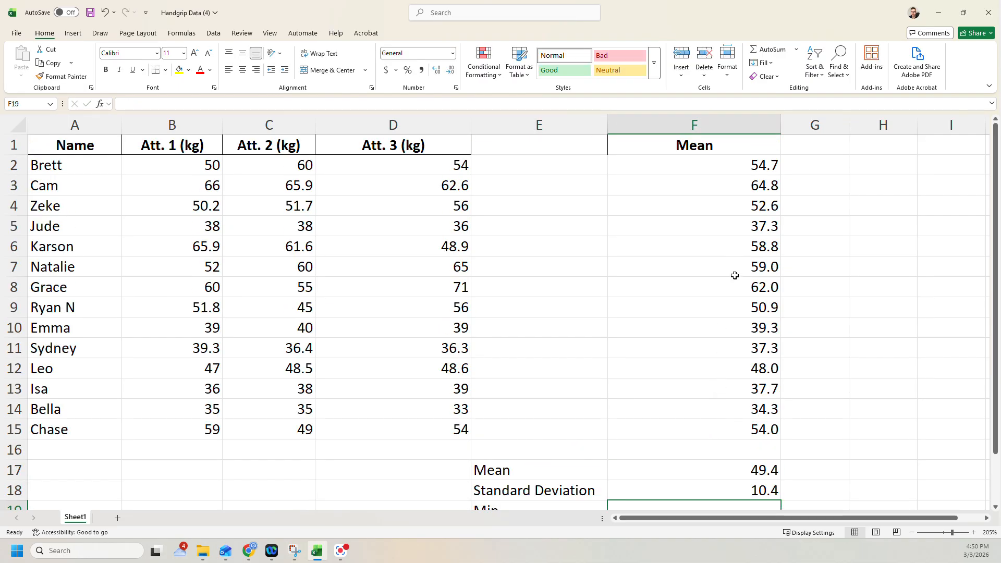
{"action": "scroll", "coordinate": [735, 282], "scroll_direction": "down", "scroll_amount": 3}
{"action": "scroll", "coordinate": [735, 295], "scroll_direction": "up", "scroll_amount": 2}
{"action": "scroll", "coordinate": [707, 366], "scroll_direction": "up", "scroll_amount": 1}
{"action": "scroll", "coordinate": [706, 383], "scroll_direction": "down", "scroll_amount": 1}
{"action": "type", "text": "=min"}
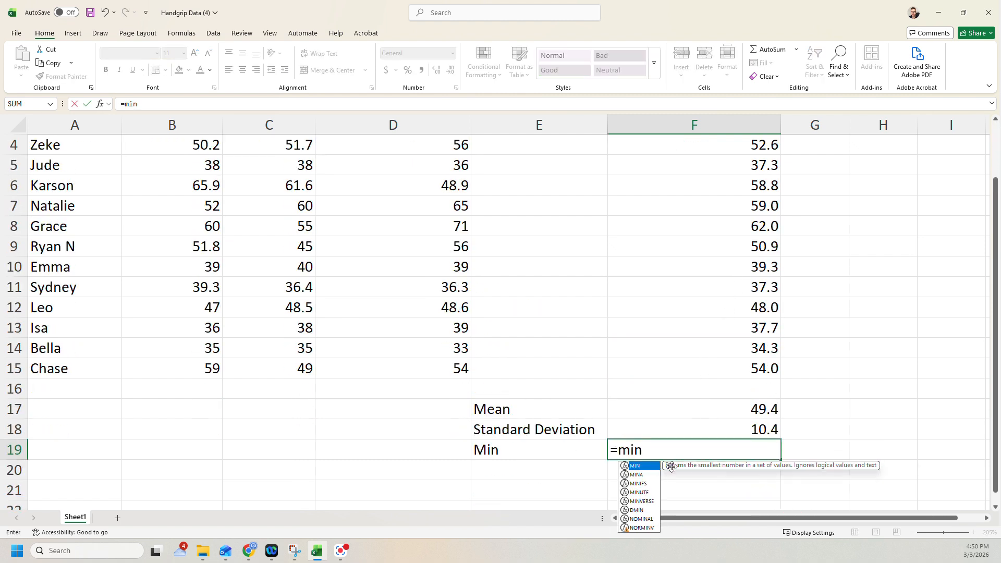
{"action": "double_click", "coordinate": [643, 466]}
{"action": "scroll", "coordinate": [700, 268], "scroll_direction": "up", "scroll_amount": 1}
{"action": "left_click_drag", "start_coordinate": [727, 163], "coordinate": [729, 431]}
{"action": "key", "text": "Return"}
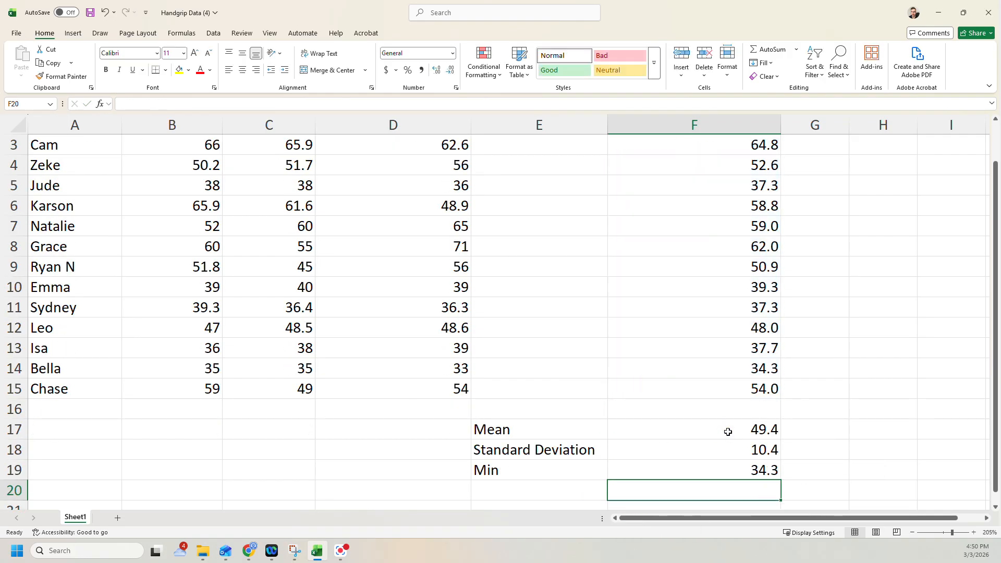
{"action": "left_click", "coordinate": [765, 471]}
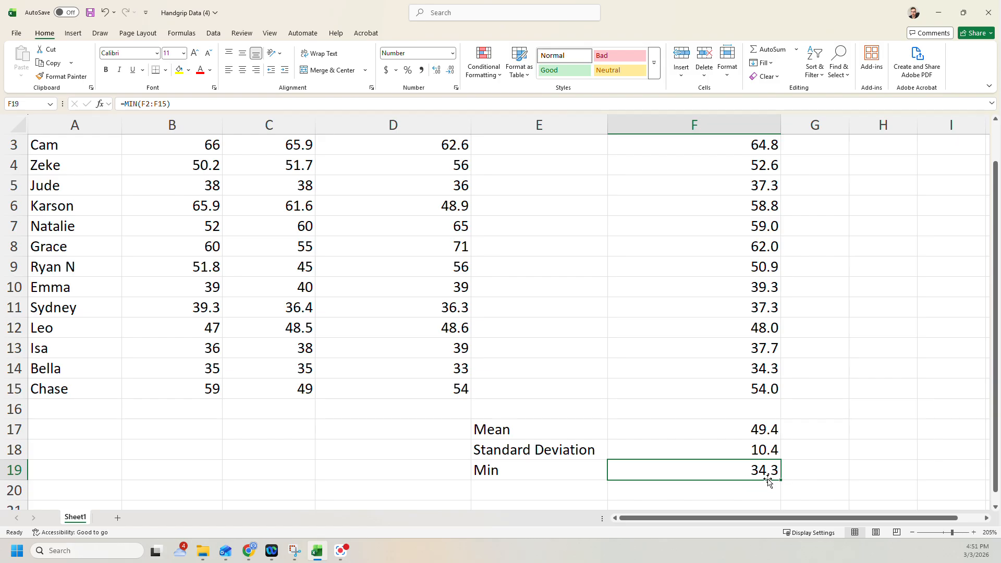
{"action": "left_click", "coordinate": [749, 370]}
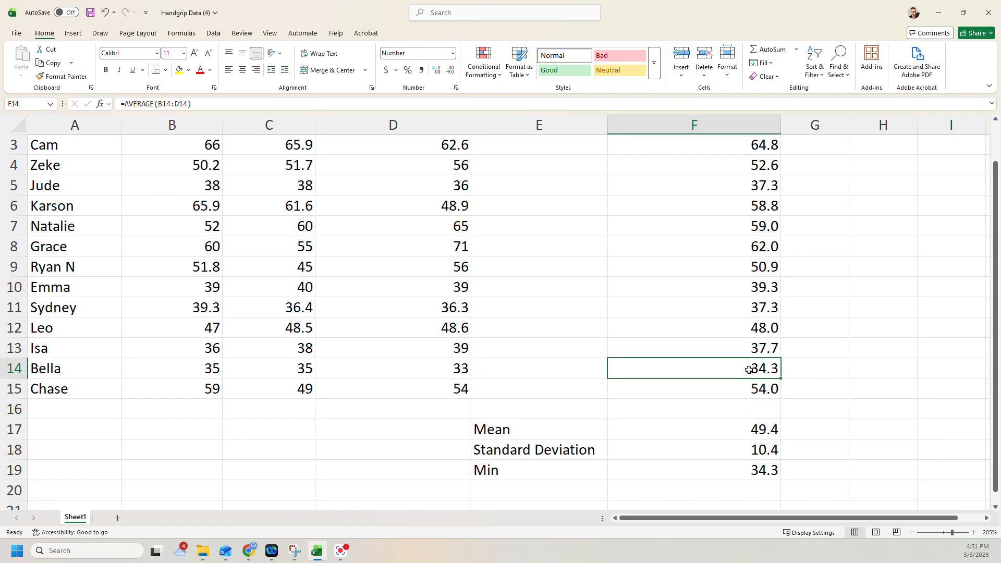
Enter the label Max in E20 below the Min label
{"action": "left_click", "coordinate": [584, 491]}
{"action": "type", "text": "Max"}
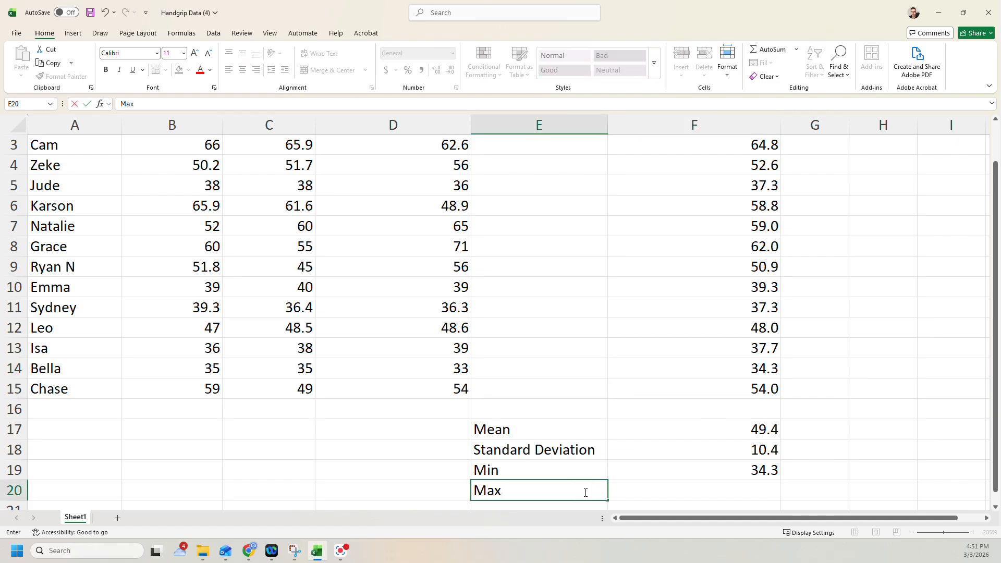
{"action": "key", "text": "Return"}
Calculate the group maximum in F20 with the MAX function over F2:F15
{"action": "left_click", "coordinate": [708, 469]}
{"action": "type", "text": "=max"}
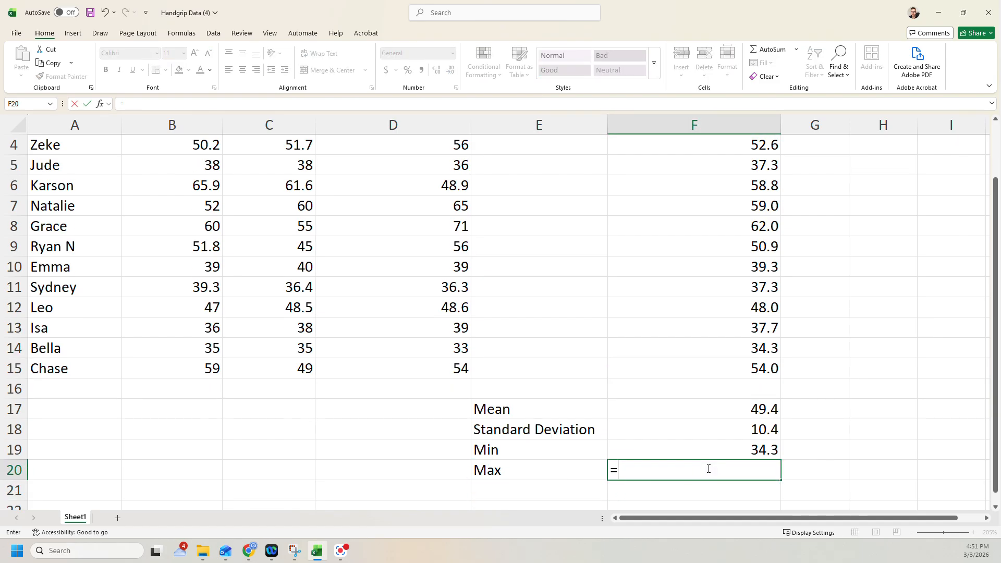
{"action": "double_click", "coordinate": [649, 488]}
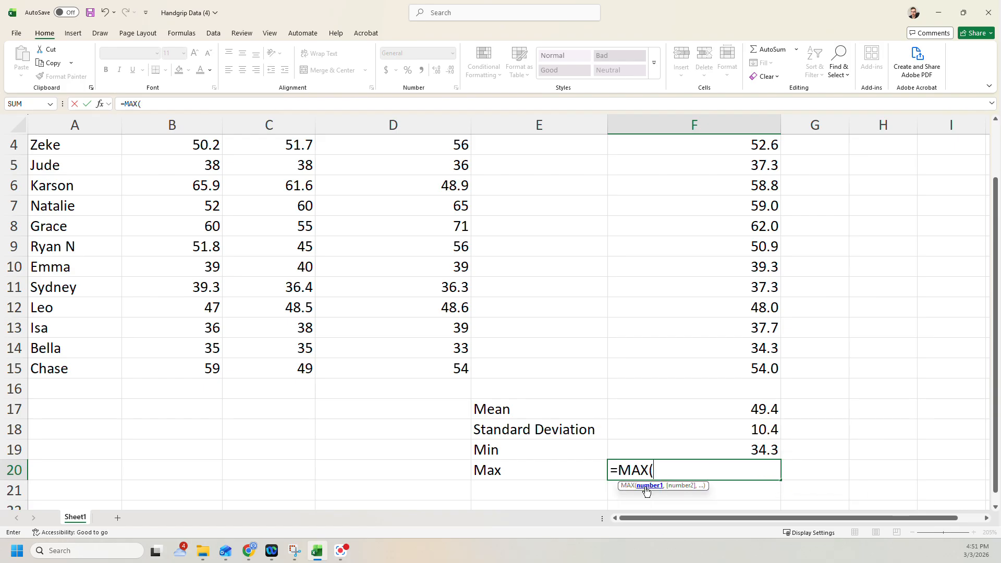
{"action": "scroll", "coordinate": [739, 387], "scroll_direction": "up", "scroll_amount": 1}
{"action": "left_click_drag", "start_coordinate": [741, 431], "coordinate": [732, 164]}
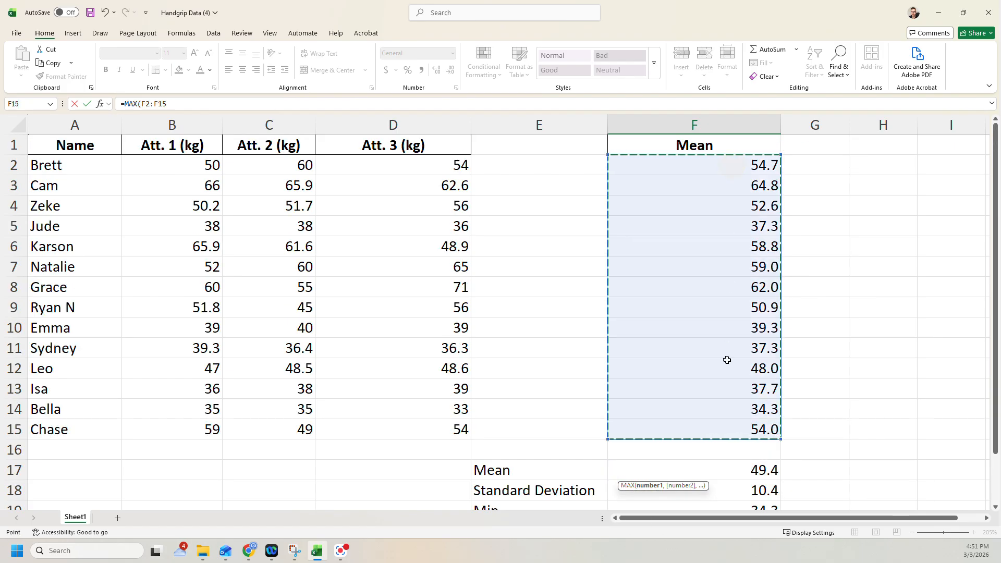
{"action": "key", "text": "Return"}
{"action": "scroll", "coordinate": [729, 381], "scroll_direction": "down", "scroll_amount": 1}
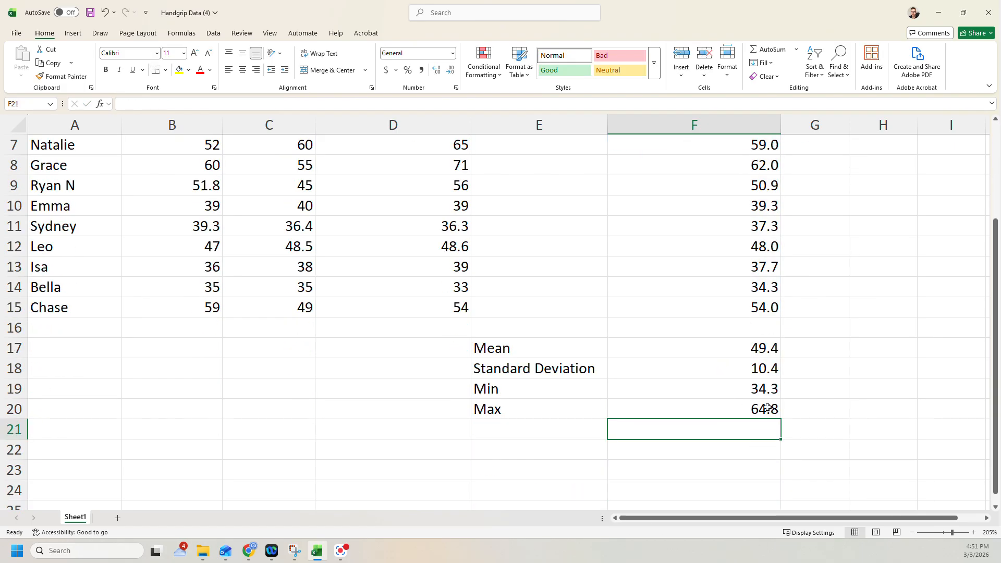
Check the group maximum against the individual mean in row 3
{"action": "scroll", "coordinate": [757, 404], "scroll_direction": "up", "scroll_amount": 2}
{"action": "left_click_drag", "start_coordinate": [85, 179], "coordinate": [695, 197]}
{"action": "scroll", "coordinate": [770, 188], "scroll_direction": "down", "scroll_amount": 1}
{"action": "scroll", "coordinate": [737, 313], "scroll_direction": "up", "scroll_amount": 1}
{"action": "scroll", "coordinate": [749, 476], "scroll_direction": "down", "scroll_amount": 1}
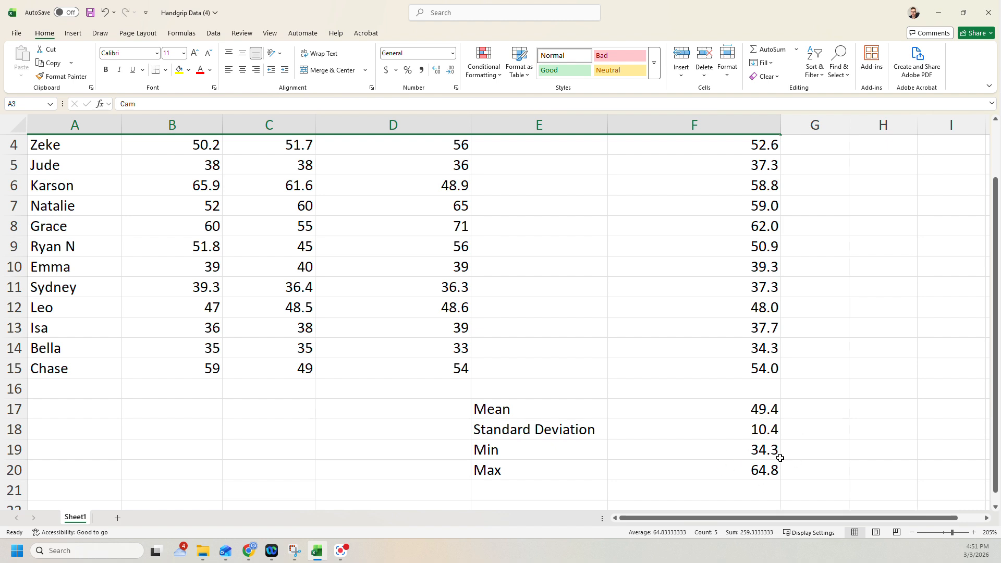
{"action": "left_click", "coordinate": [808, 463]}
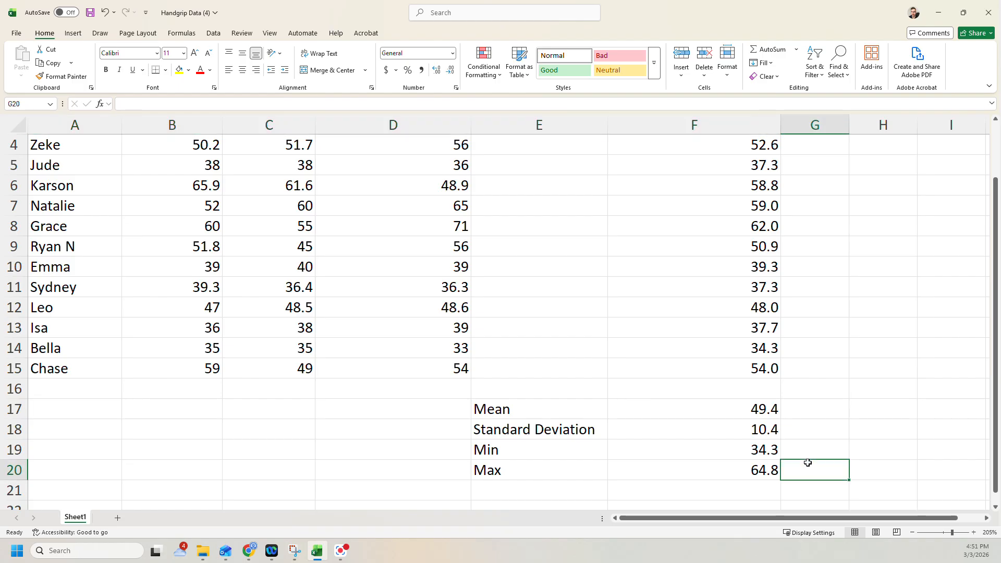
Enter the label Range in E21 below the Max label
{"action": "left_click", "coordinate": [542, 490]}
{"action": "type", "text": "Range"}
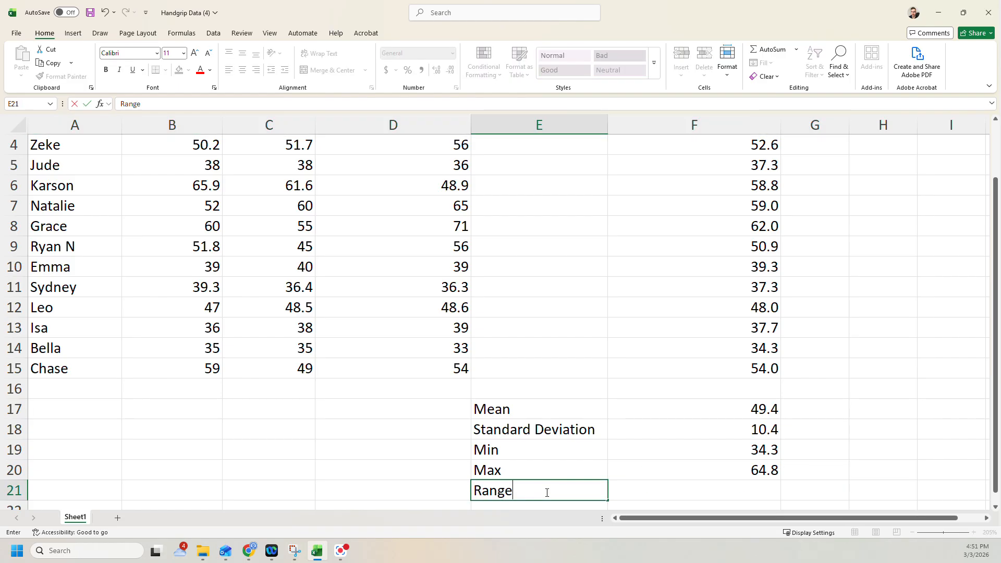
{"action": "key", "text": "Return"}
Try to find a RANGE function for F21, and clear the function name from the started formula
{"action": "left_click", "coordinate": [671, 461]}
{"action": "type", "text": "=rang"}
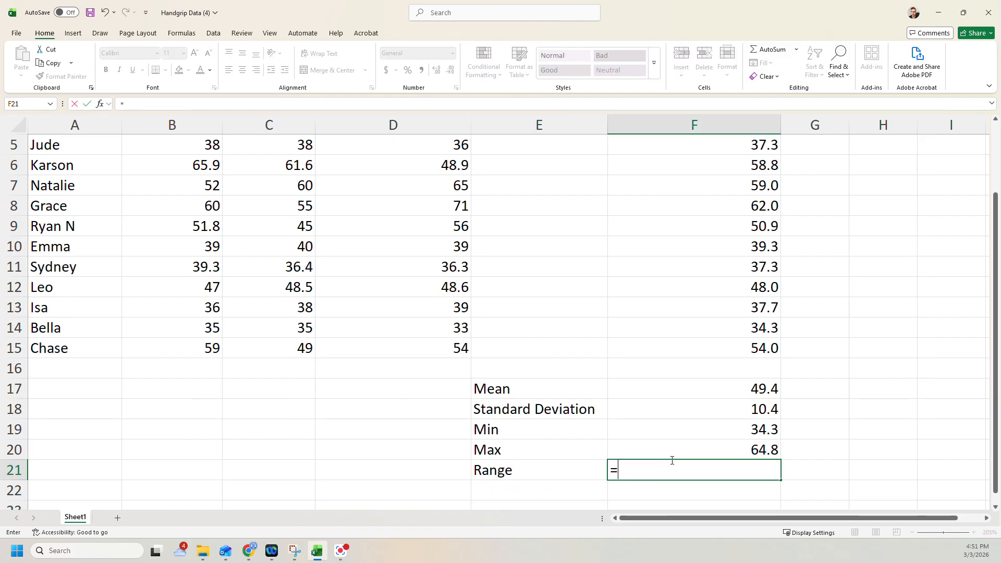
{"action": "type", "text": "e"}
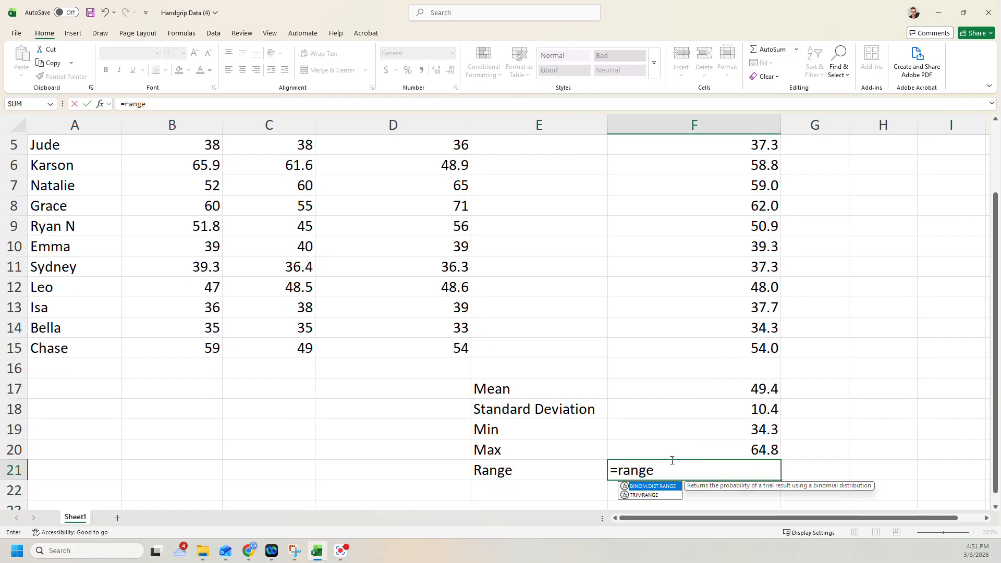
{"action": "key", "text": "BackSpace"}
{"action": "key", "text": "BackSpace"}
{"action": "key", "text": "BackSpace"}
{"action": "key", "text": "BackSpace"}
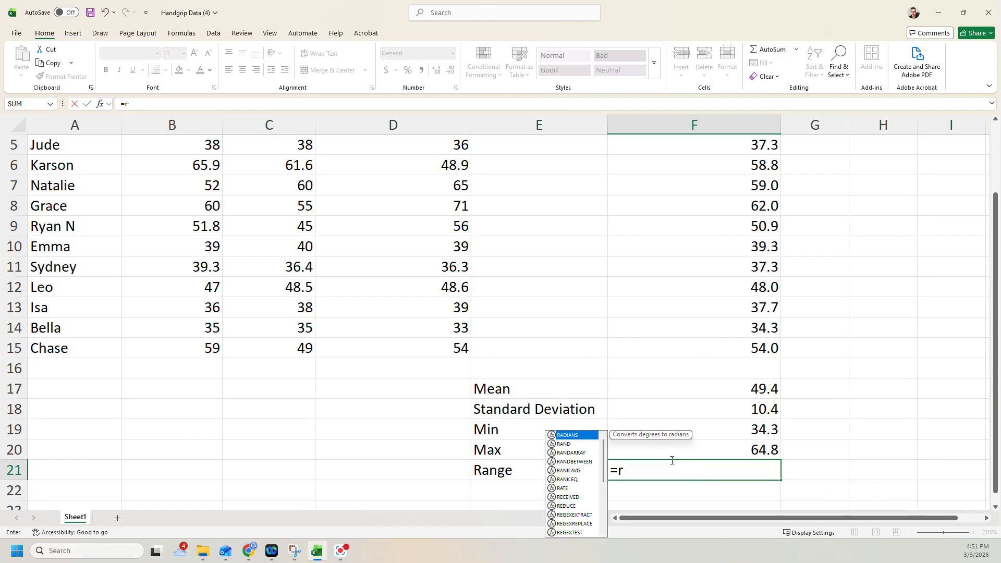
{"action": "key", "text": "BackSpace"}
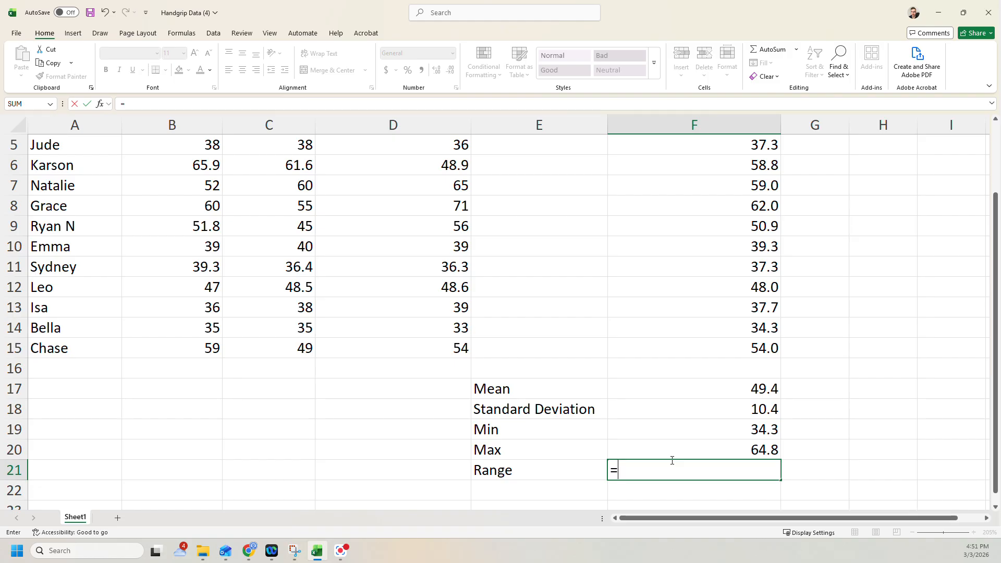
Calculate the range in F21 by subtracting the minimum in F19 from the maximum in F20
{"action": "left_click", "coordinate": [692, 451]}
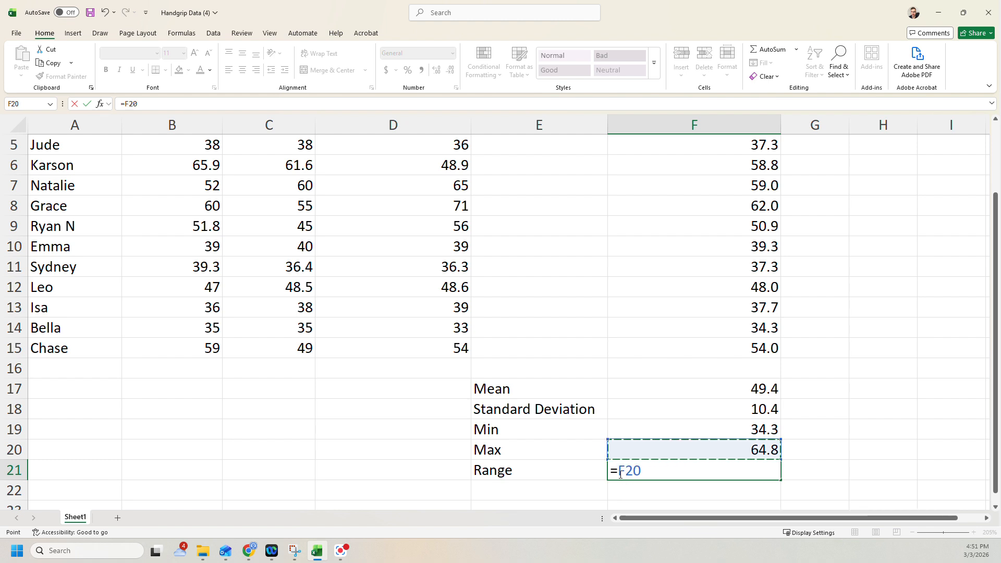
{"action": "type", "text": "-"}
{"action": "left_click", "coordinate": [679, 431]}
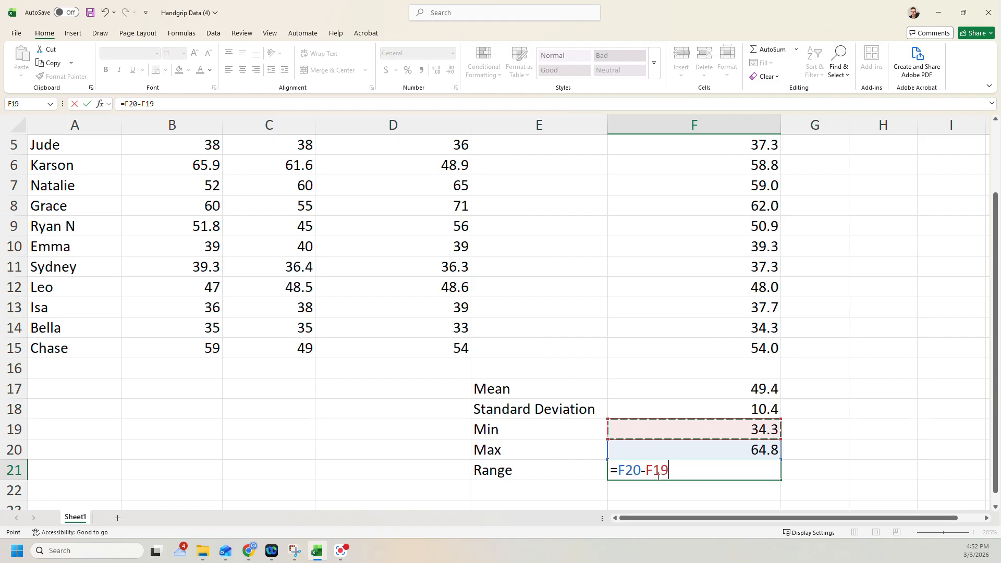
{"action": "key", "text": "Return"}
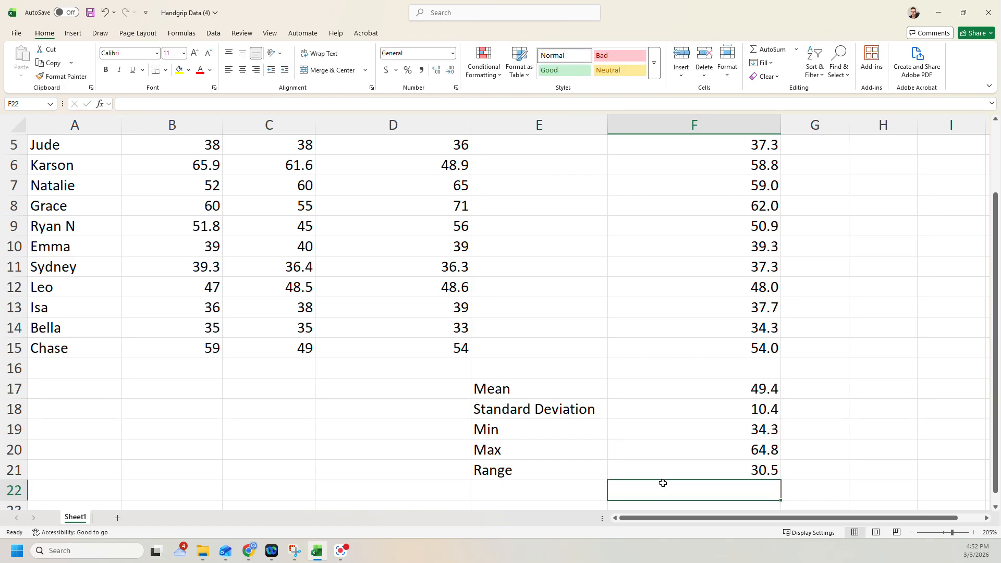
Review the summary statistics in E17:F21 and view the Insert Function list from G17 without inserting a function
{"action": "left_click_drag", "start_coordinate": [550, 391], "coordinate": [635, 469]}
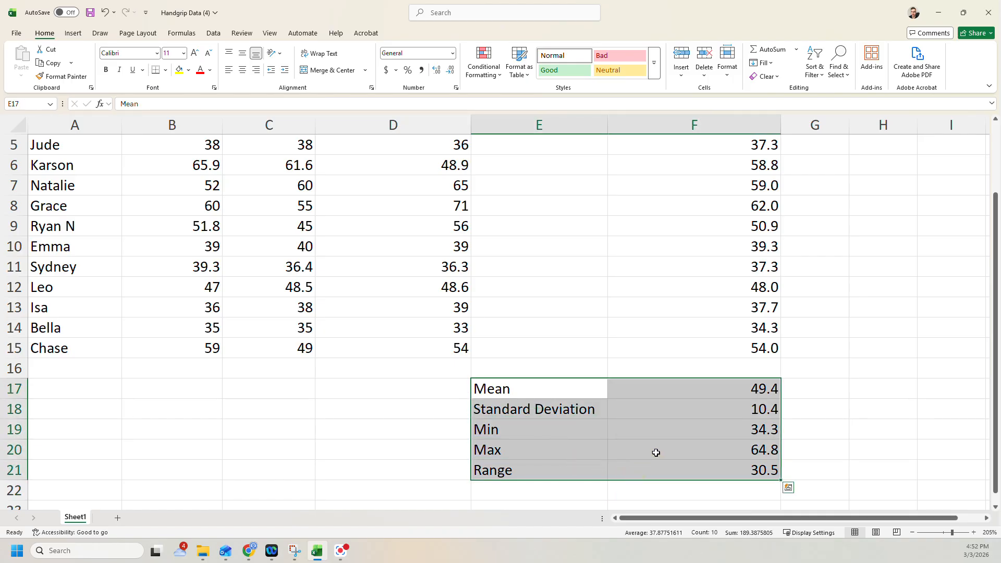
{"action": "left_click", "coordinate": [803, 399]}
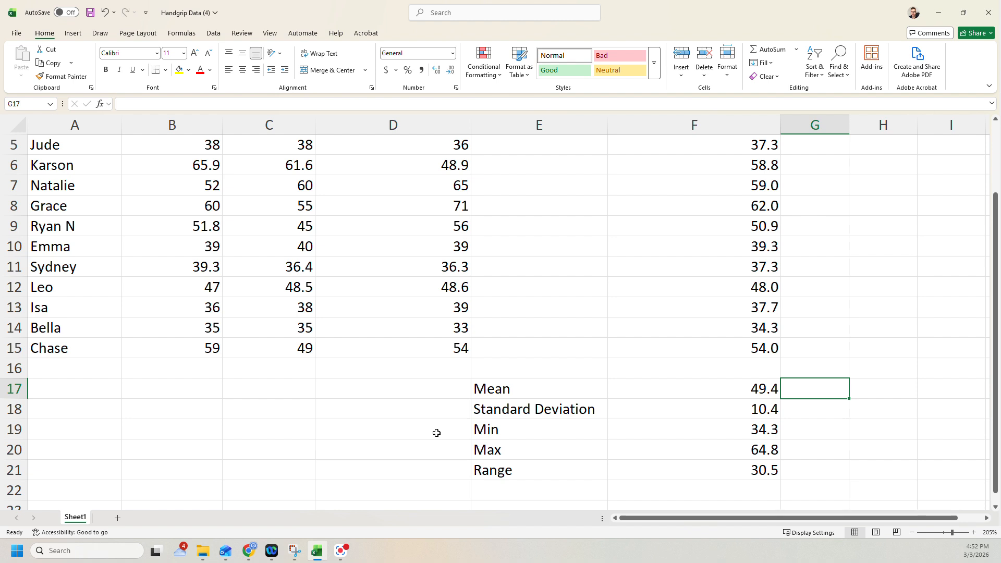
{"action": "left_click", "coordinate": [102, 104]}
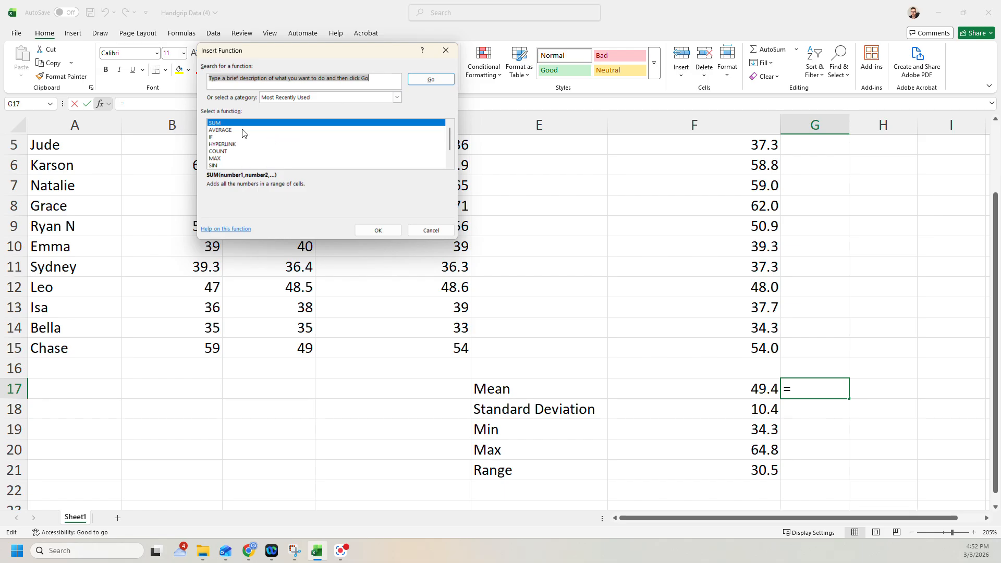
{"action": "left_click", "coordinate": [446, 50]}
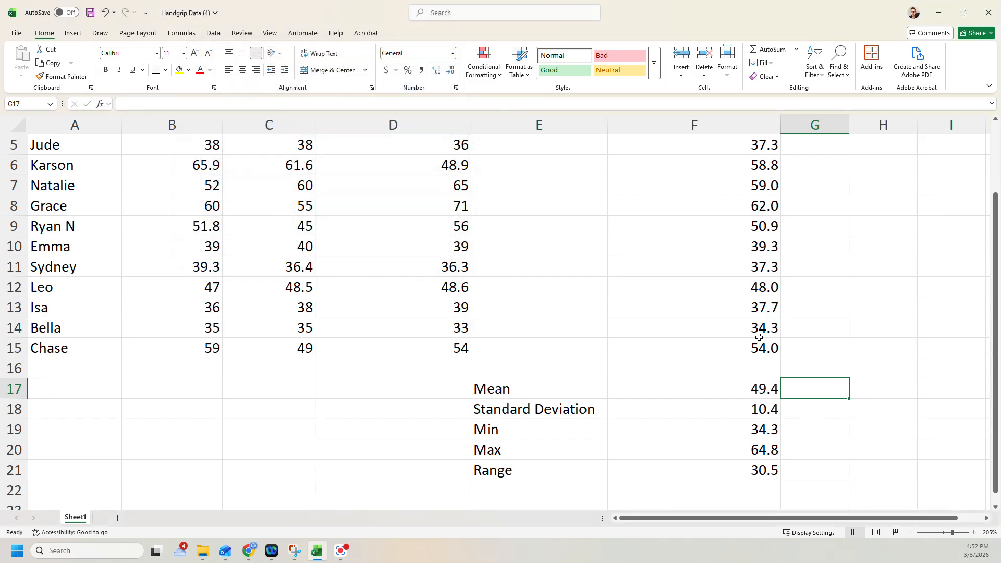